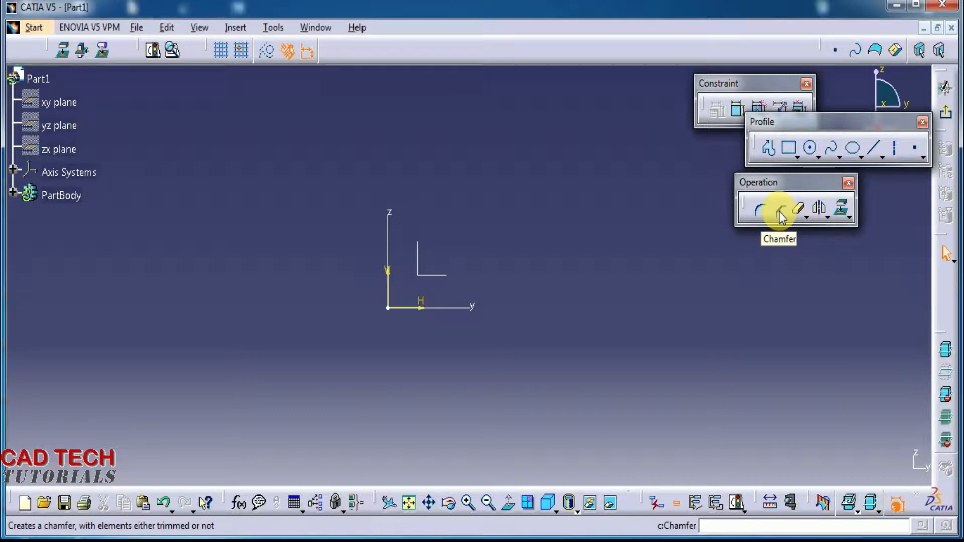
{"action": "left_click", "coordinate": [780, 213]}
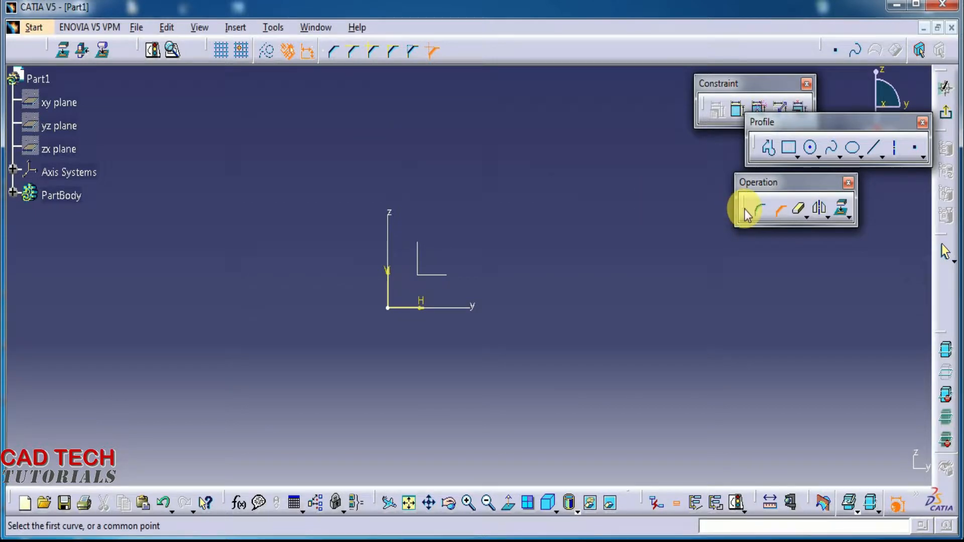
{"action": "left_click", "coordinate": [764, 213]}
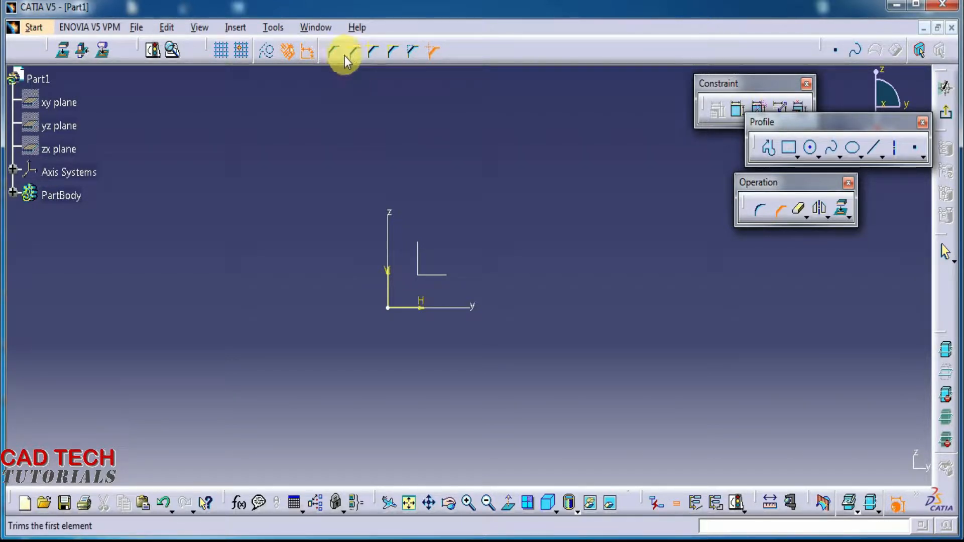
{"action": "left_click", "coordinate": [374, 51]}
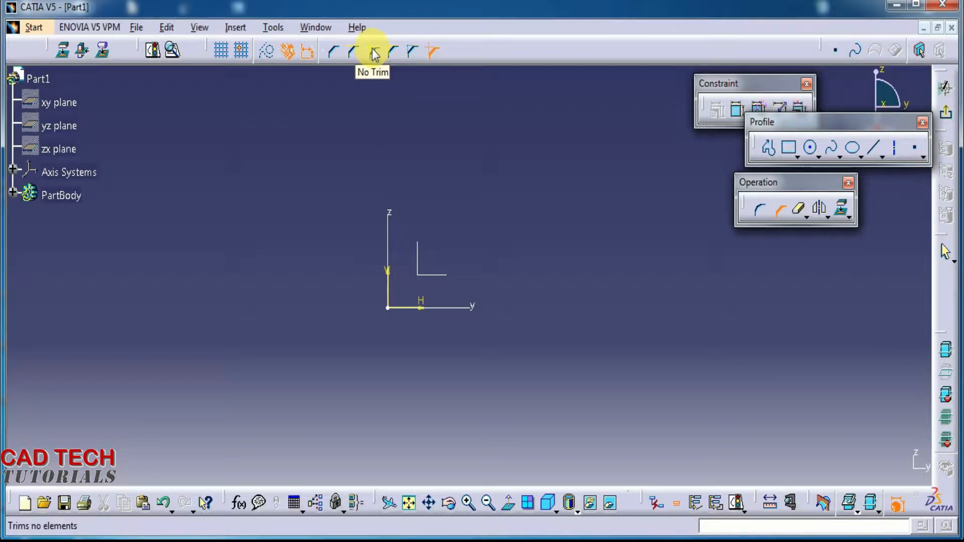
{"action": "left_click", "coordinate": [430, 51]}
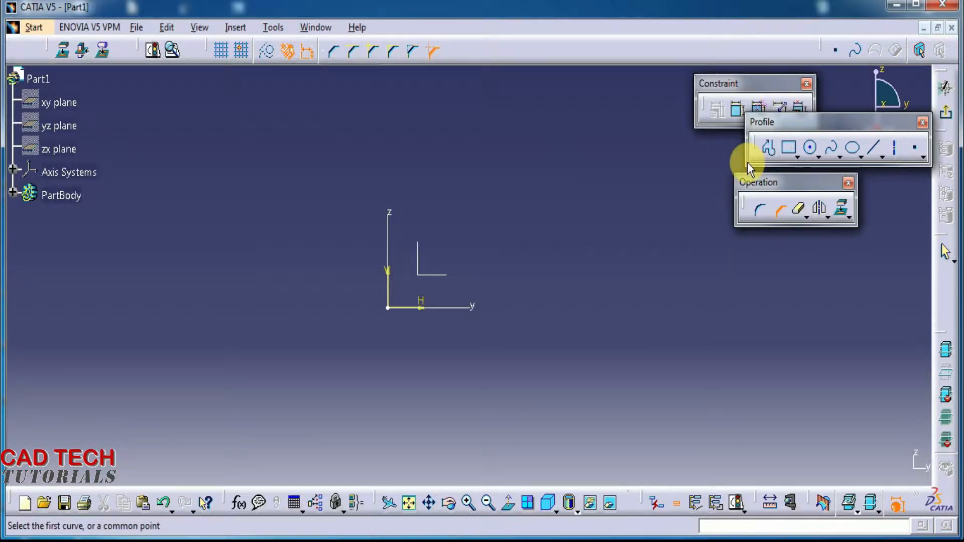
Sketch four separate upward-sloping lines, staggered side by side across the upper sketch area, the second about 145 mm long at about 22 degrees.
{"action": "left_click", "coordinate": [878, 150]}
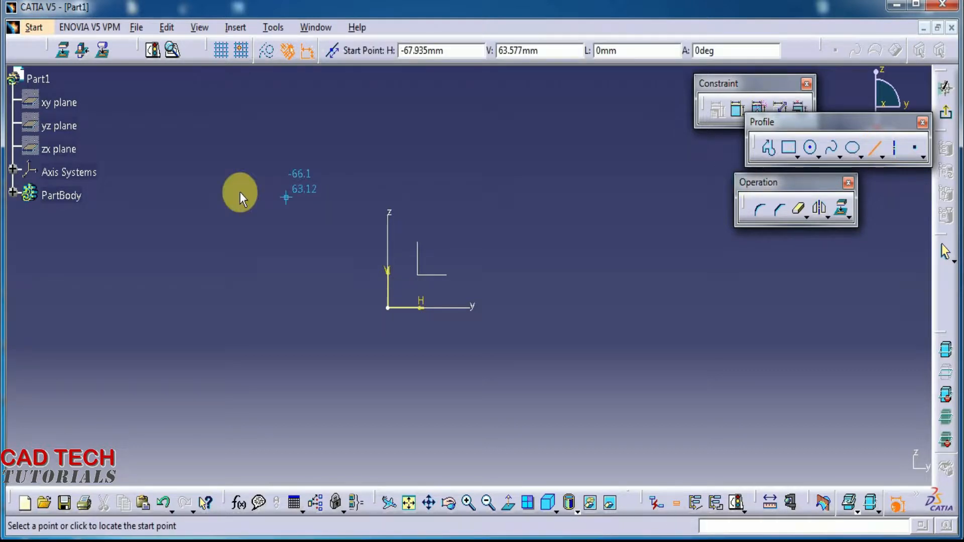
{"action": "left_click", "coordinate": [150, 198]}
{"action": "left_click", "coordinate": [354, 121]}
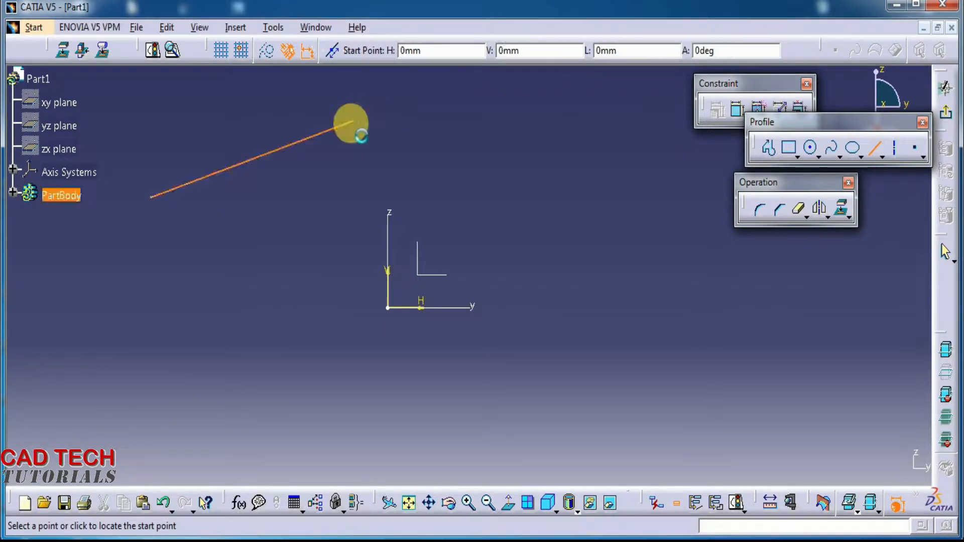
{"action": "left_click", "coordinate": [227, 249]}
{"action": "left_click", "coordinate": [438, 155]}
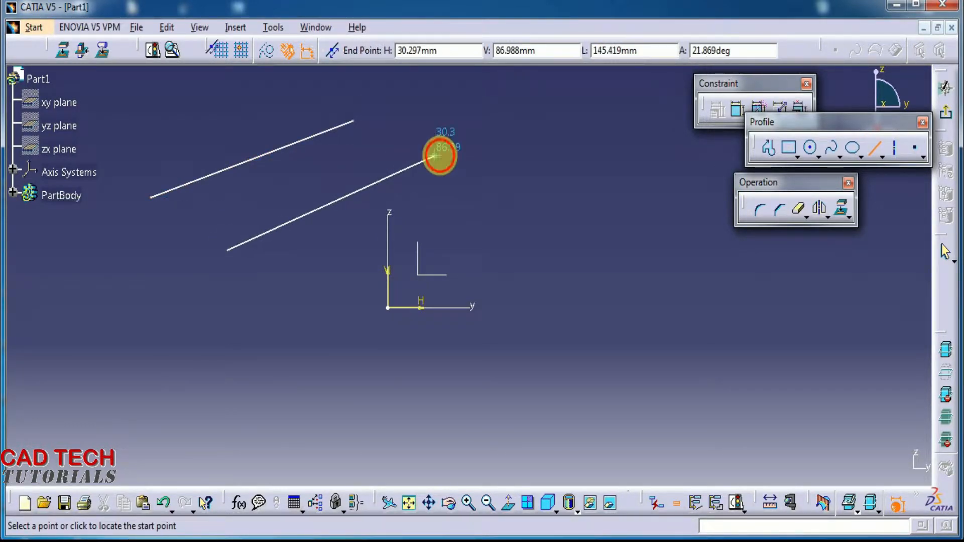
{"action": "left_click", "coordinate": [346, 294]}
{"action": "left_click", "coordinate": [546, 185]}
{"action": "left_click", "coordinate": [514, 308]}
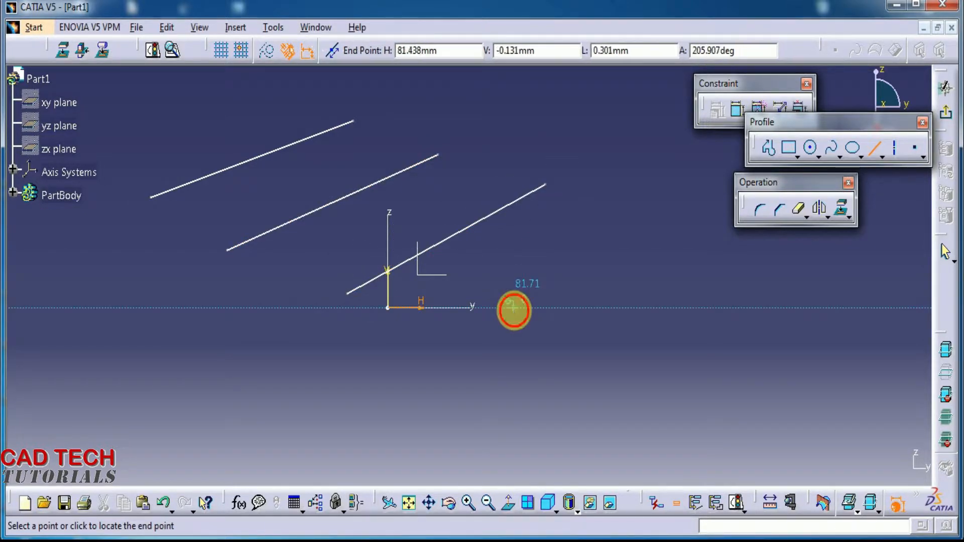
{"action": "left_click", "coordinate": [654, 189]}
Draw a shallow downward-sloping line below and left of the origin, plus three steep downward-sloping lines crossing the existing ones.
{"action": "left_click", "coordinate": [97, 324]}
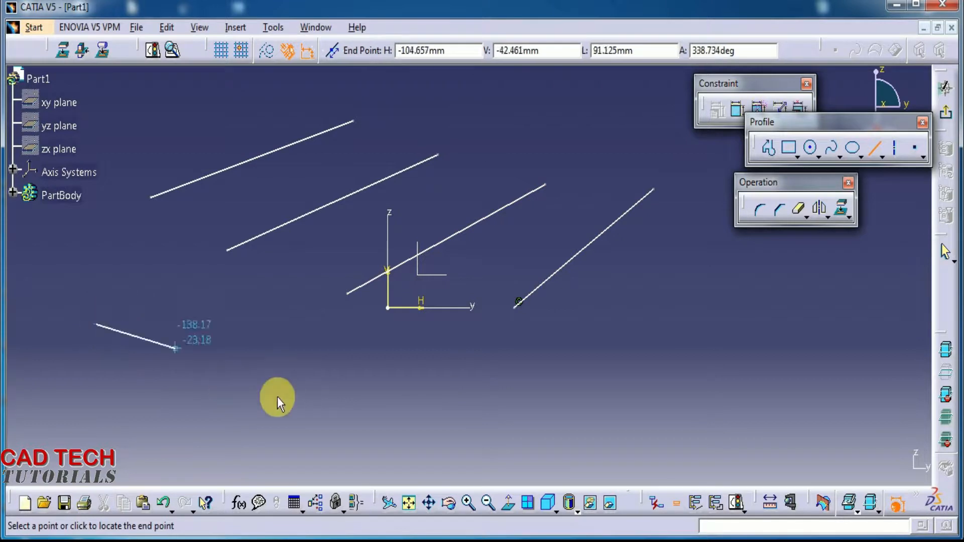
{"action": "left_click", "coordinate": [453, 432]}
{"action": "left_click", "coordinate": [228, 114]}
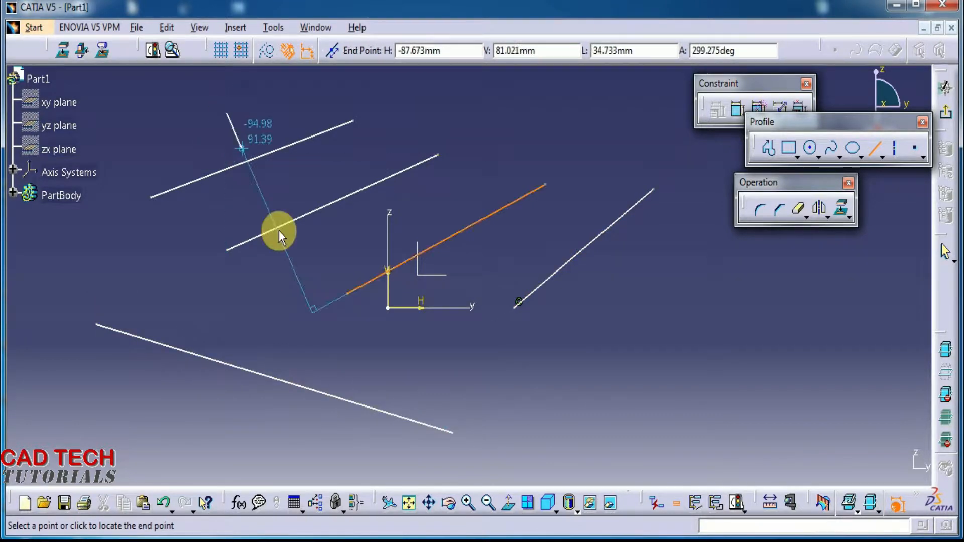
{"action": "left_click", "coordinate": [337, 437]}
{"action": "left_click", "coordinate": [361, 143]}
{"action": "left_click", "coordinate": [497, 337]}
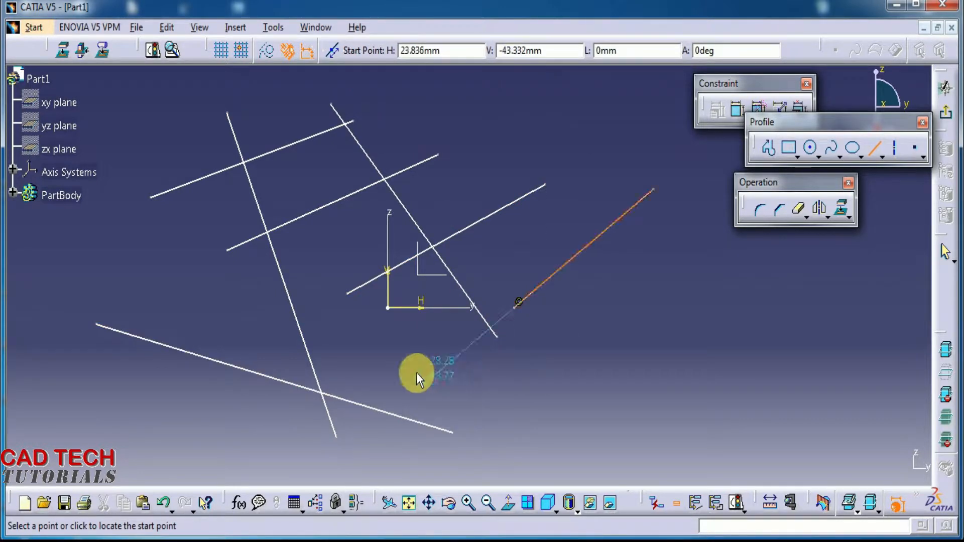
{"action": "left_click", "coordinate": [478, 146]}
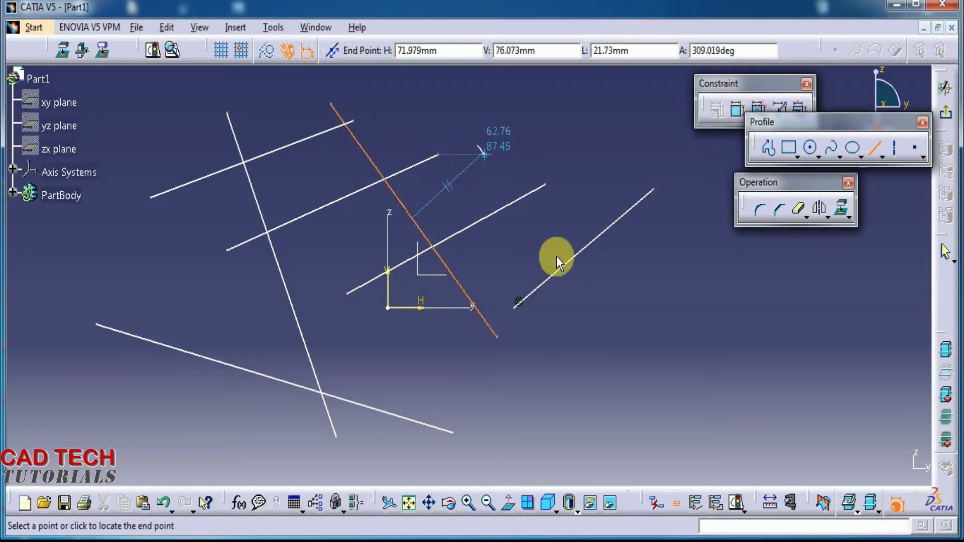
{"action": "left_click", "coordinate": [646, 358]}
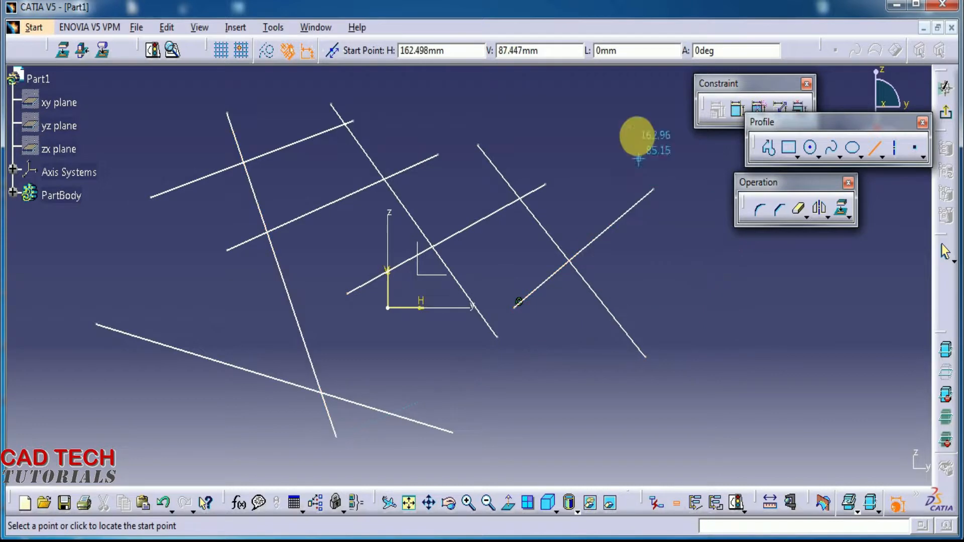
Sketch a fifth upward-sloping line across the rightmost steep line's lower end, and a nearly horizontal line joining across the lower lines.
{"action": "left_click", "coordinate": [693, 250]}
{"action": "left_click", "coordinate": [530, 417]}
{"action": "left_click", "coordinate": [377, 432]}
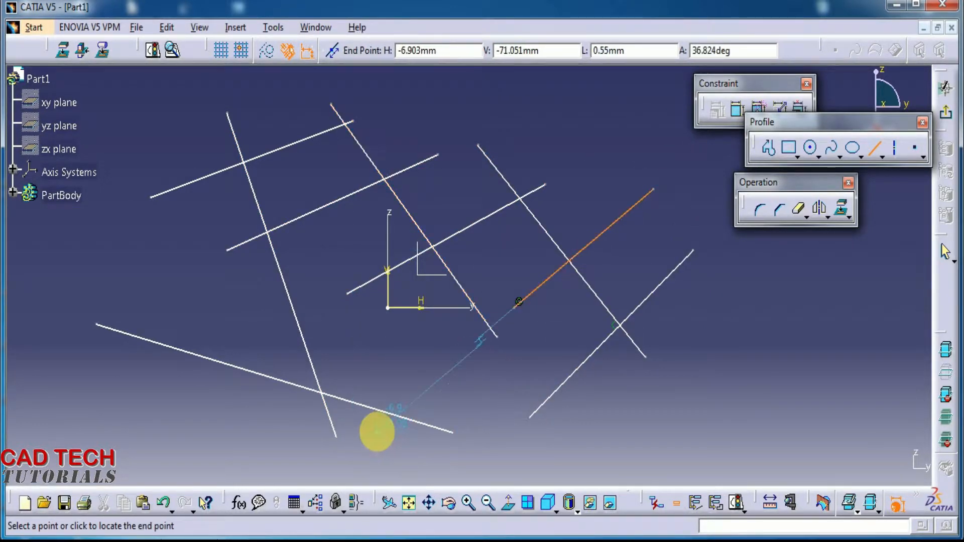
{"action": "left_click", "coordinate": [653, 392]}
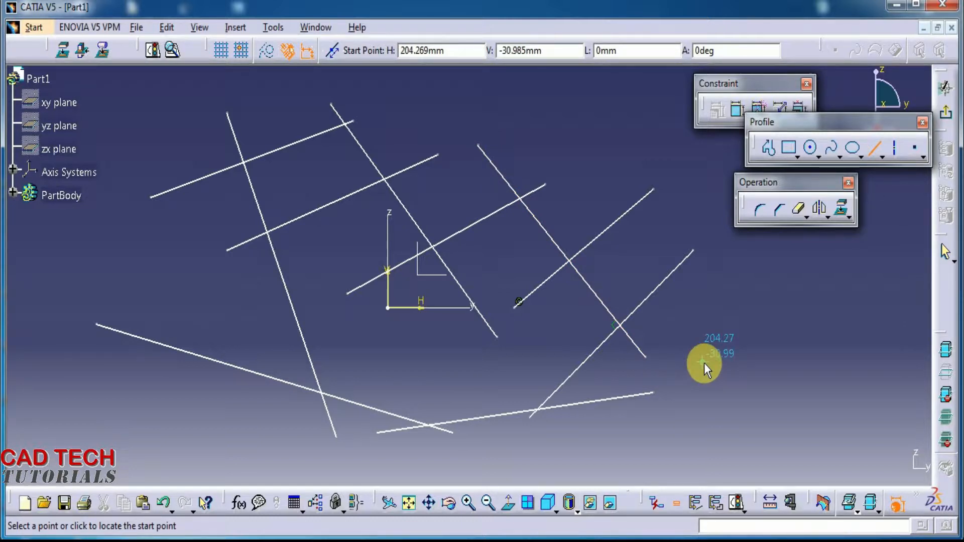
Draw a rectangle to the right of the lines and a circle of about 21 mm radius to the left of them.
{"action": "left_click", "coordinate": [791, 149]}
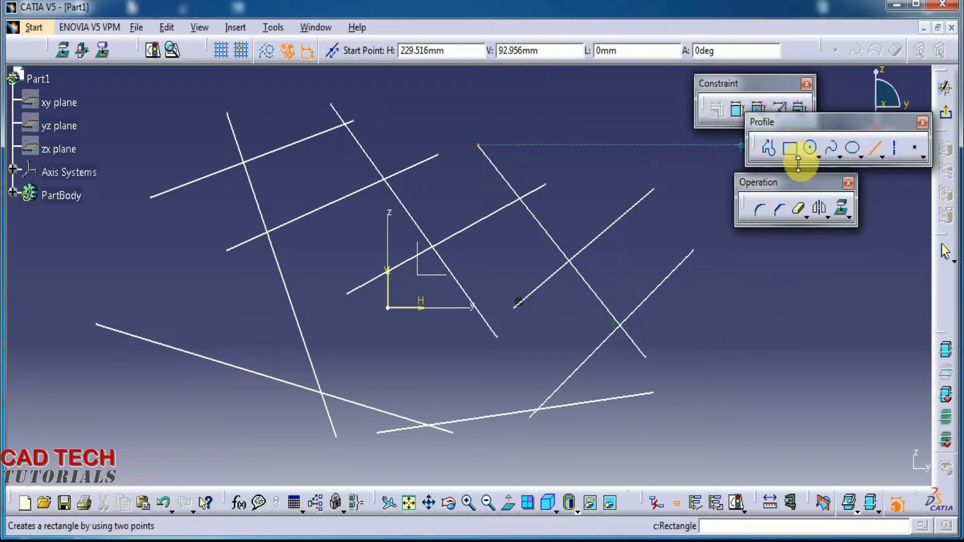
{"action": "left_click", "coordinate": [736, 288]}
{"action": "left_click", "coordinate": [835, 400]}
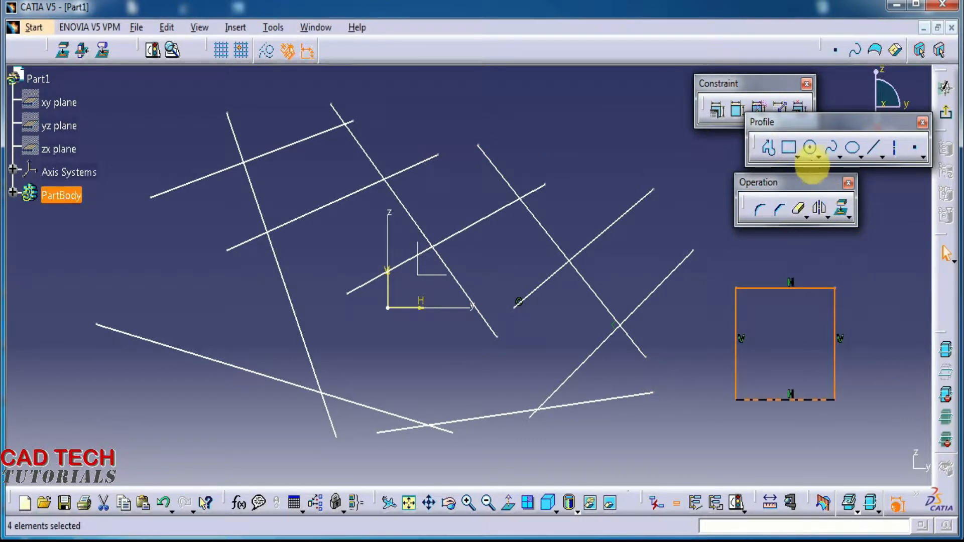
{"action": "left_click", "coordinate": [812, 149]}
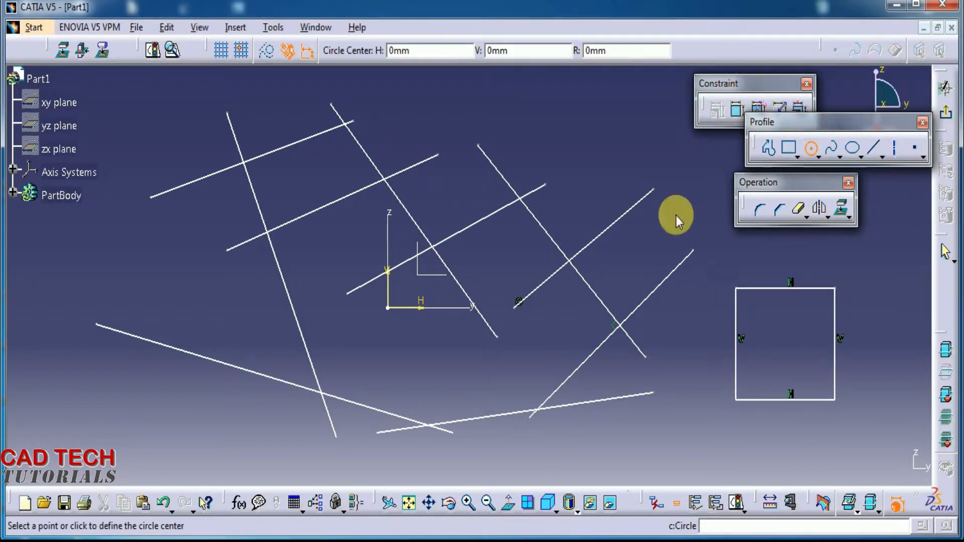
{"action": "left_click", "coordinate": [140, 280]}
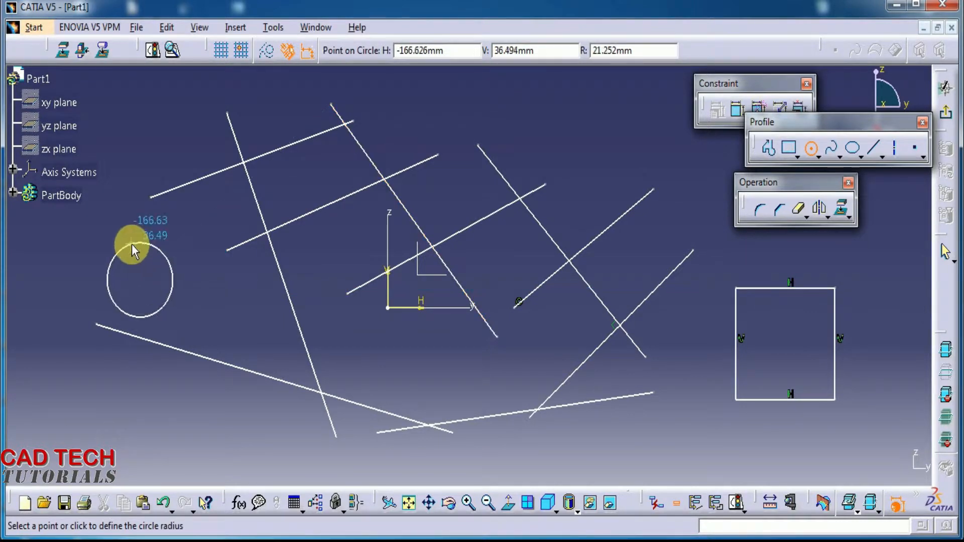
{"action": "left_click", "coordinate": [137, 248]}
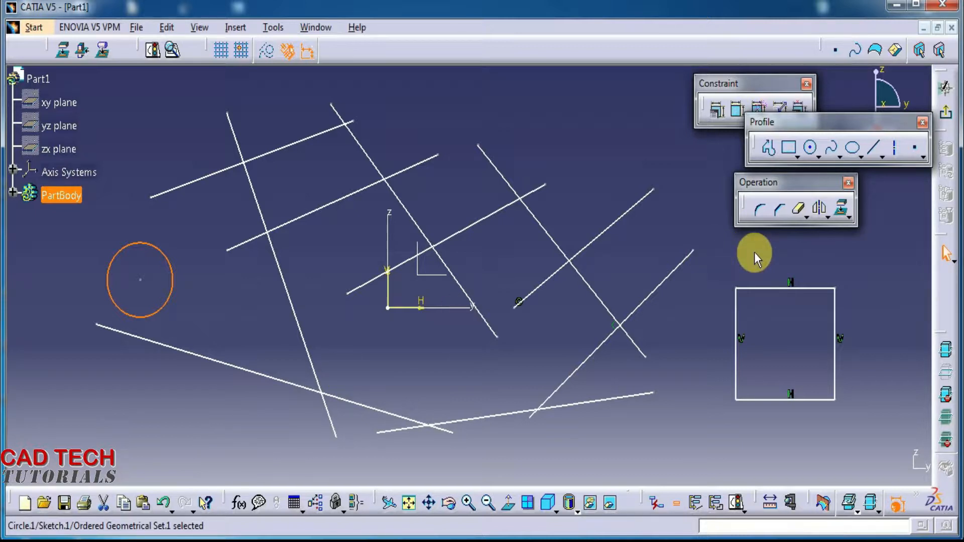
Try a Trim All chamfer about 75 mm long between the circle and the leftmost steep line, and undo it.
{"action": "left_click", "coordinate": [780, 214]}
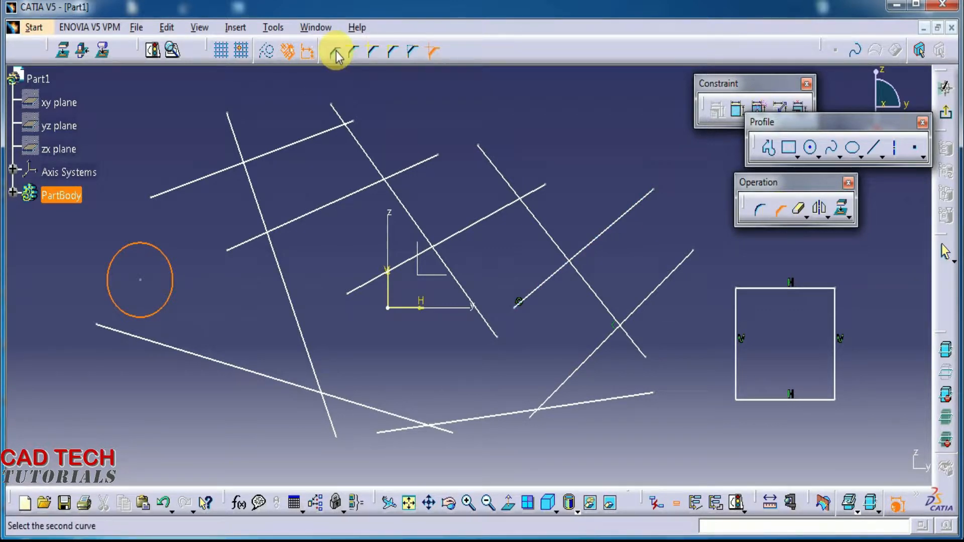
{"action": "left_click", "coordinate": [336, 52]}
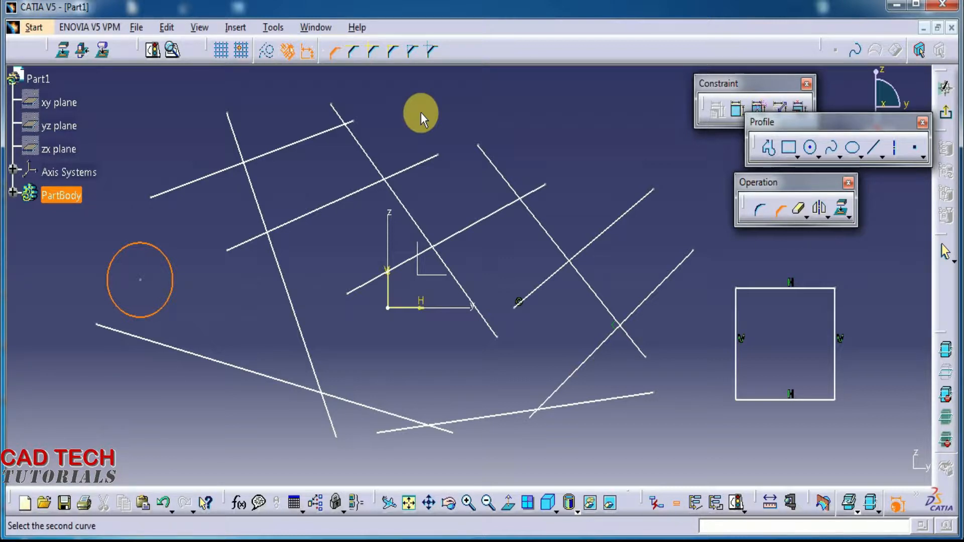
{"action": "left_click", "coordinate": [240, 140]}
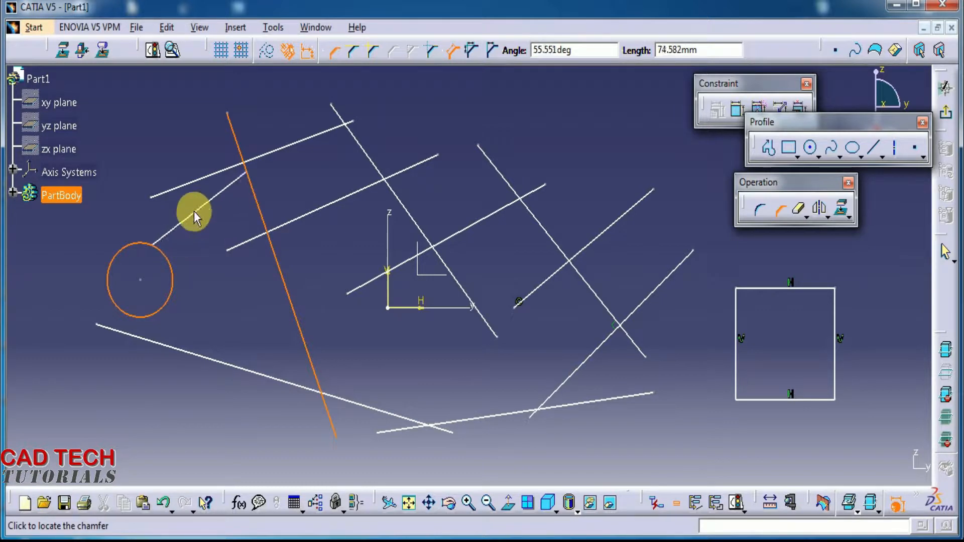
{"action": "left_click", "coordinate": [195, 214]}
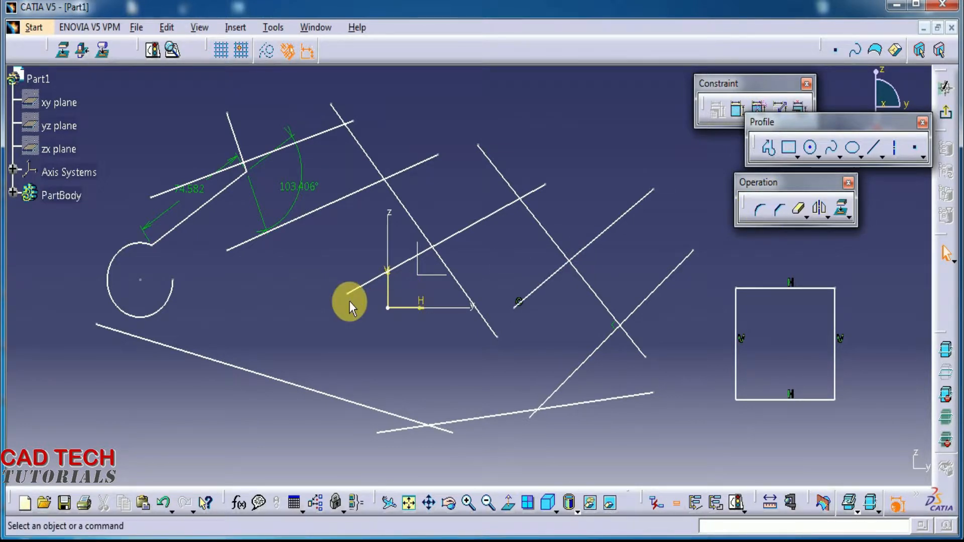
{"action": "key", "text": "ctrl+z"}
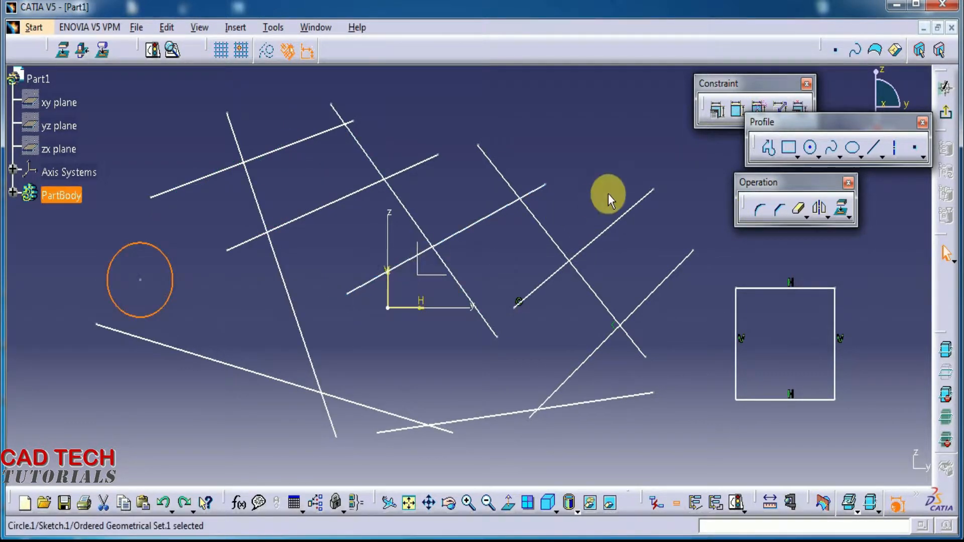
{"action": "left_click", "coordinate": [618, 148]}
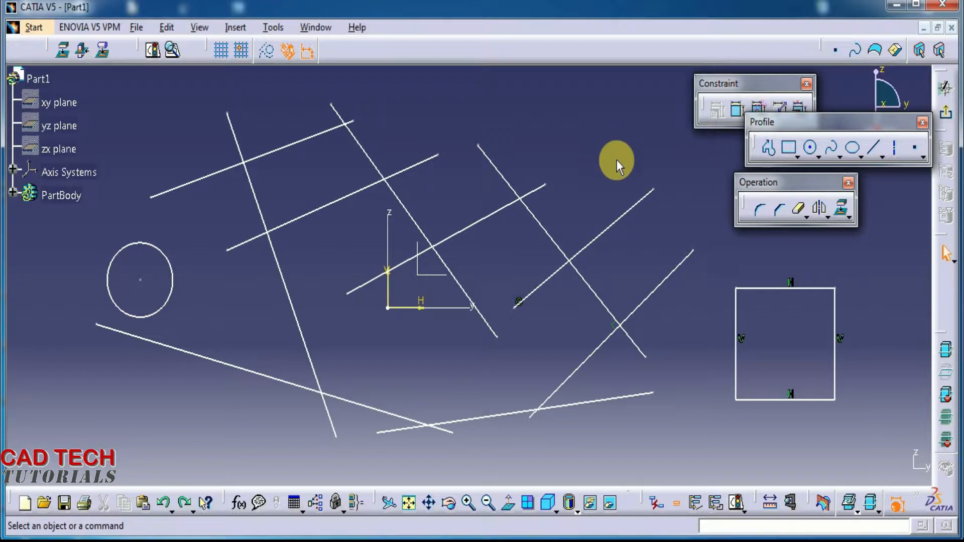
Chamfer the leftmost steep line with the uppermost sloping line at about 46 degrees, trimming all elements.
{"action": "left_click", "coordinate": [778, 213]}
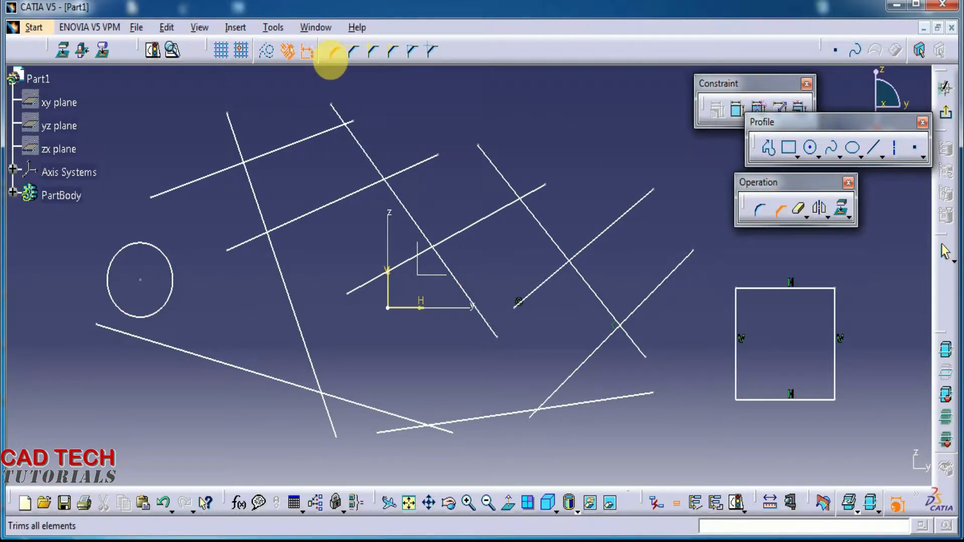
{"action": "left_click", "coordinate": [236, 142]}
{"action": "left_click", "coordinate": [211, 175]}
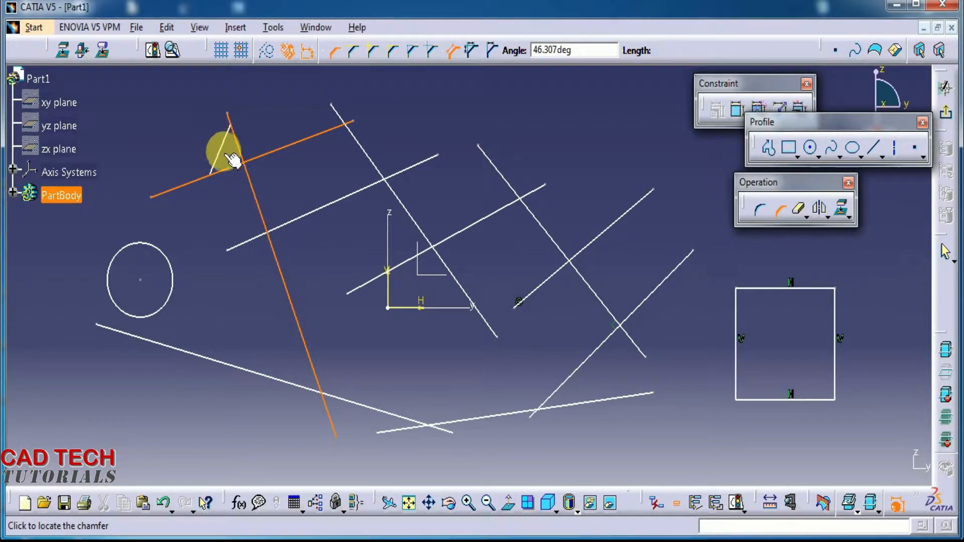
{"action": "left_click", "coordinate": [232, 157]}
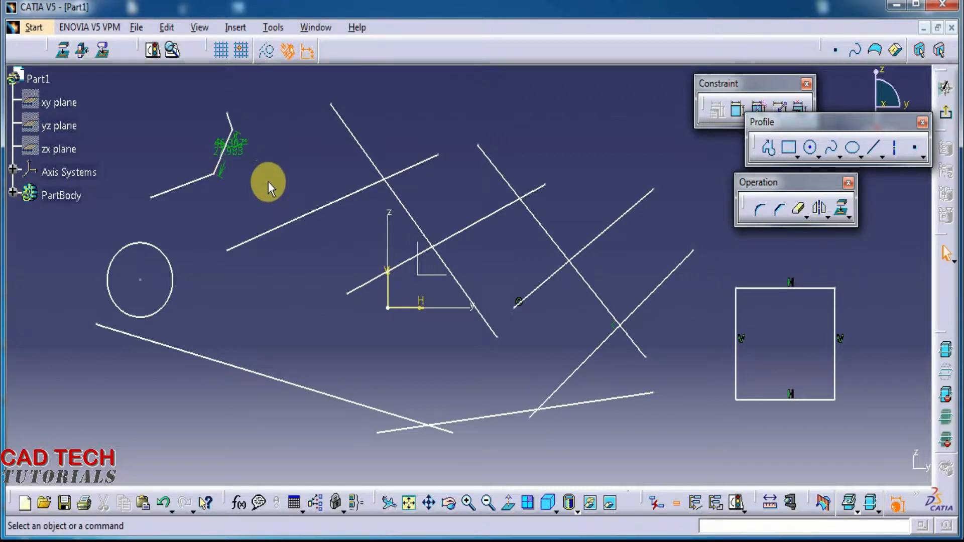
Chamfer the second upward-sloping line with the steep line crossing it, about 39 mm long at 36 degrees, trimming only the first element.
{"action": "left_click", "coordinate": [780, 209]}
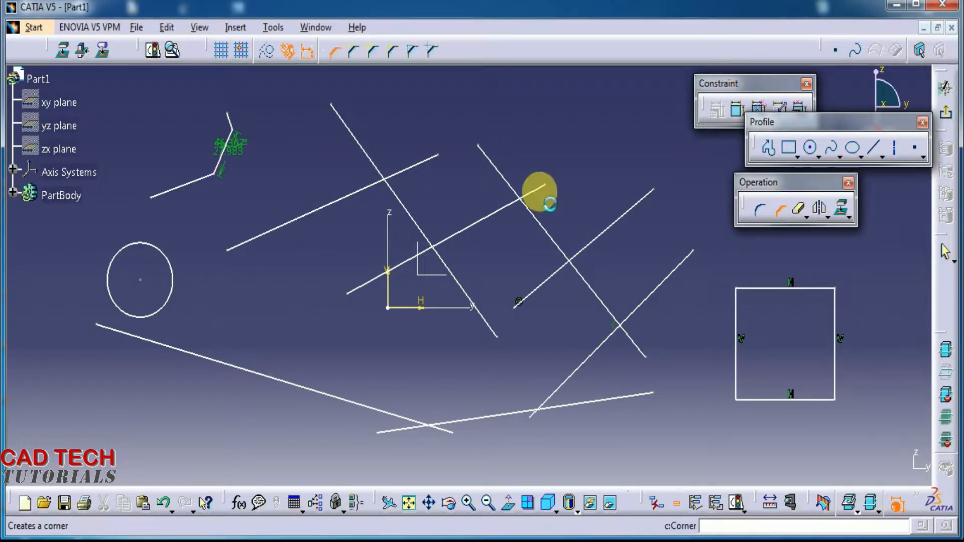
{"action": "left_click", "coordinate": [355, 53]}
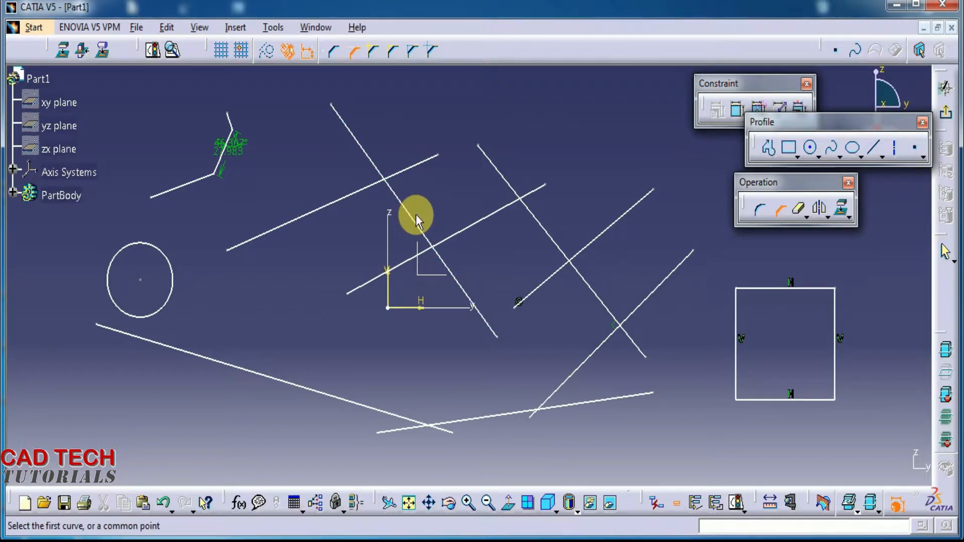
{"action": "left_click", "coordinate": [408, 171]}
{"action": "left_click", "coordinate": [376, 161]}
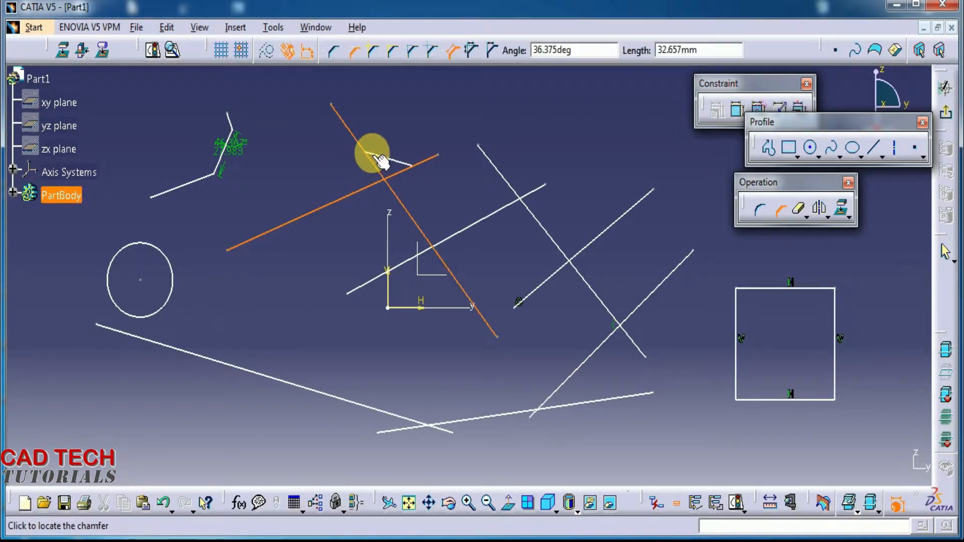
{"action": "left_click", "coordinate": [370, 202]}
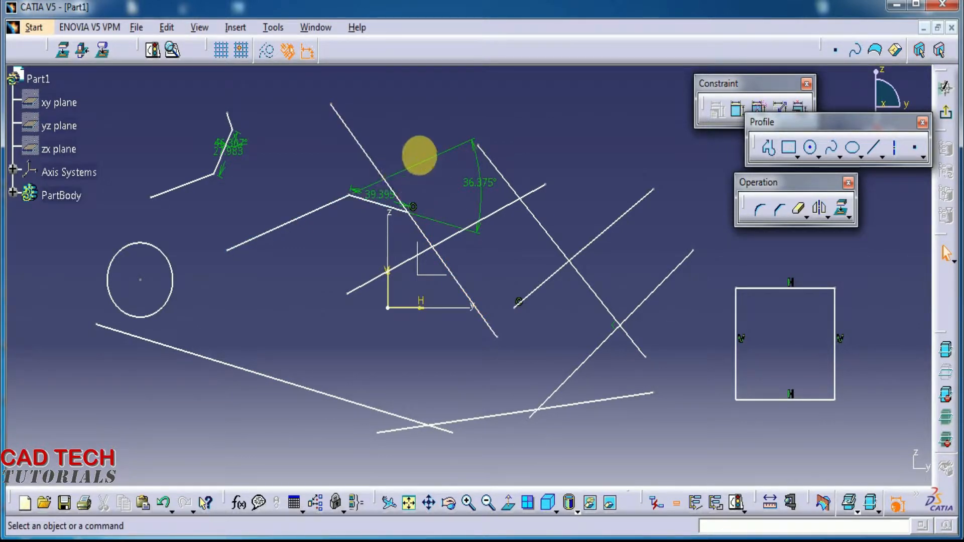
Chamfer the middle steep line with the fourth upward-sloping line, about 61 mm long at 44 degrees, using No Trim.
{"action": "left_click", "coordinate": [780, 208]}
{"action": "left_click", "coordinate": [373, 50]}
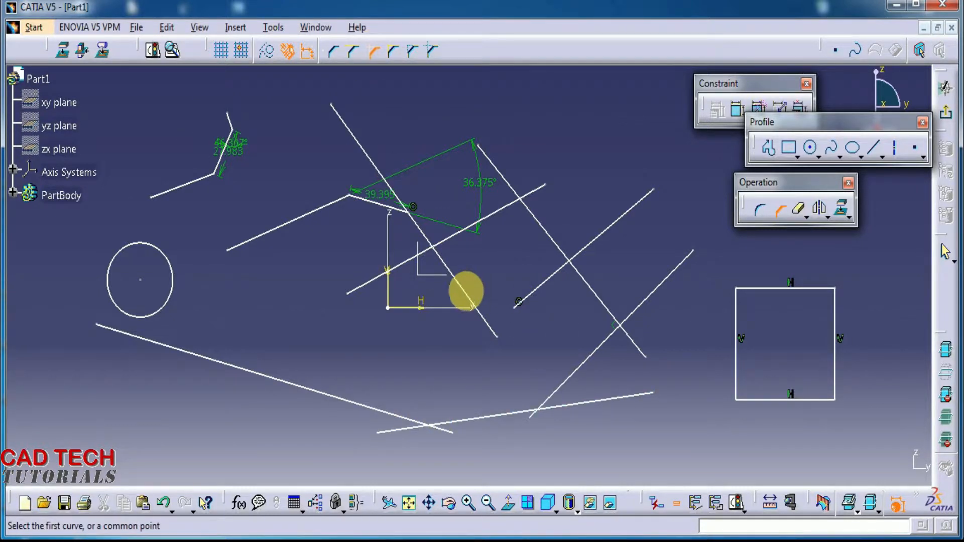
{"action": "left_click", "coordinate": [466, 291]}
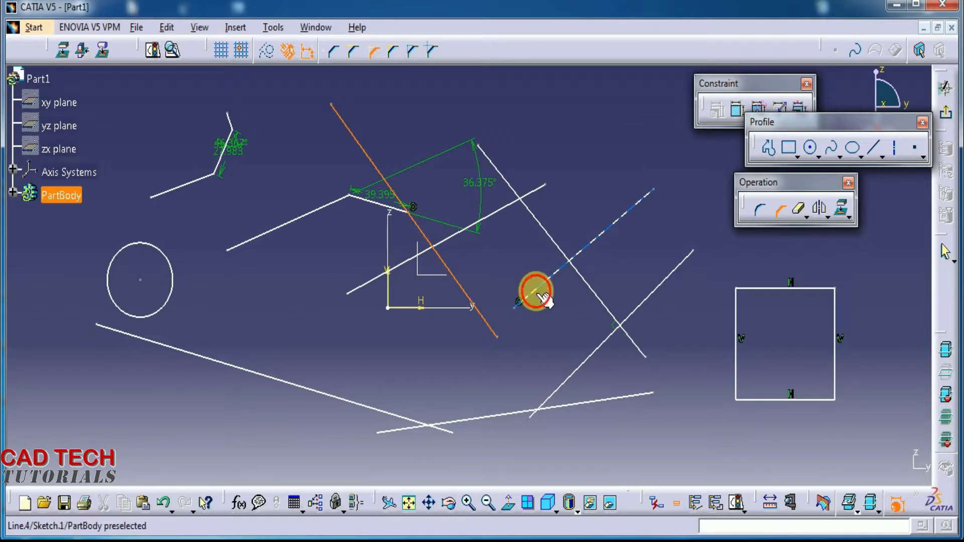
{"action": "left_click", "coordinate": [532, 288]}
{"action": "left_click", "coordinate": [517, 286]}
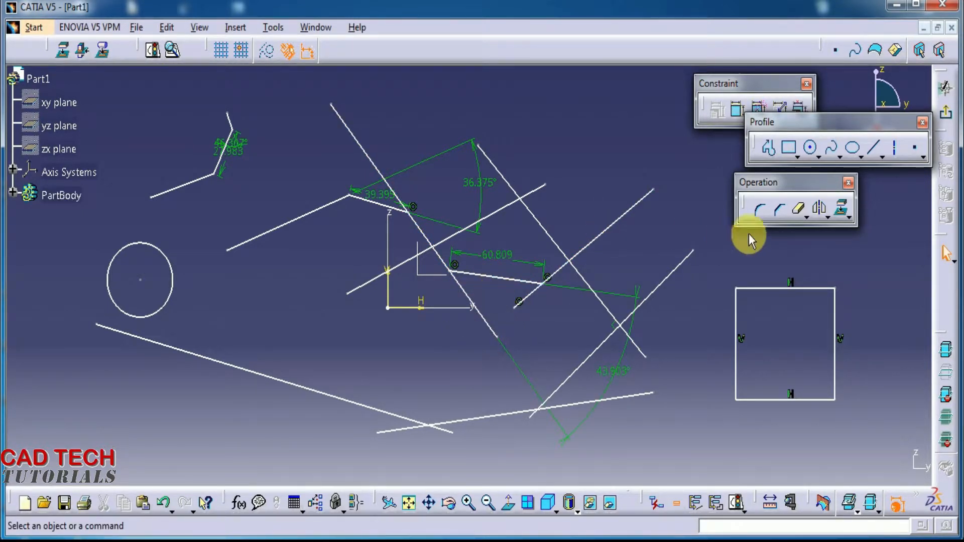
Chamfer the rightmost steep line with the third upward-sloping line using Standard Lines Trim, about 17 mm long at 53 degrees.
{"action": "left_click", "coordinate": [778, 210]}
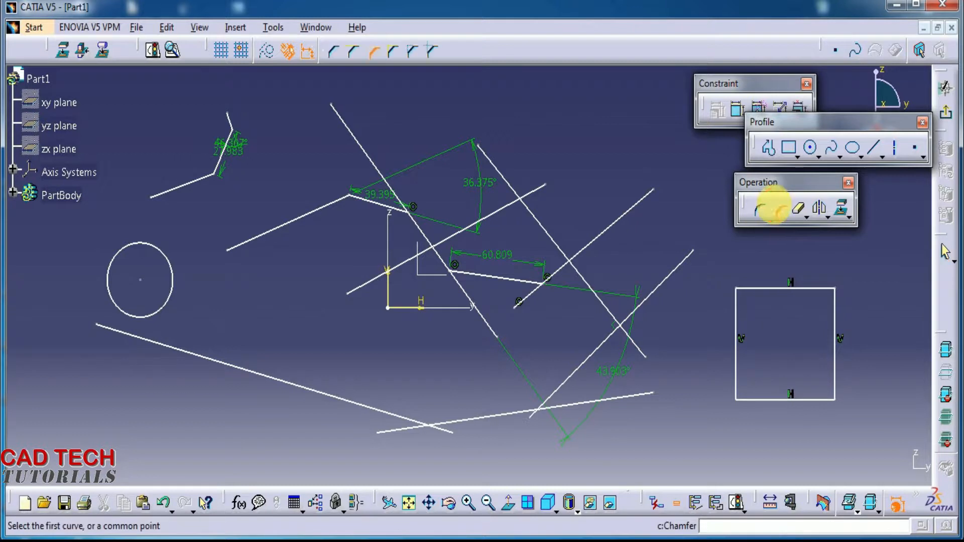
{"action": "left_click", "coordinate": [393, 53]}
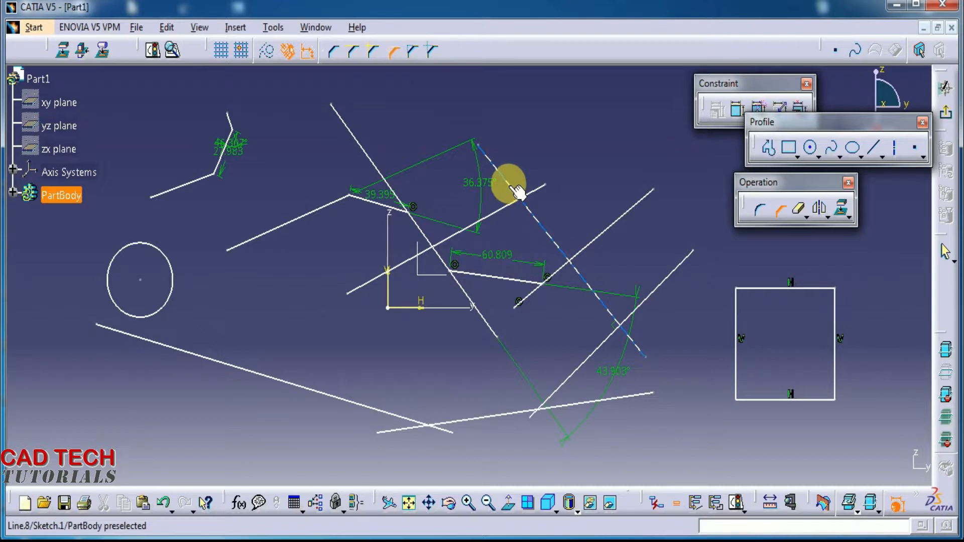
{"action": "left_click", "coordinate": [515, 190]}
{"action": "left_click", "coordinate": [509, 205]}
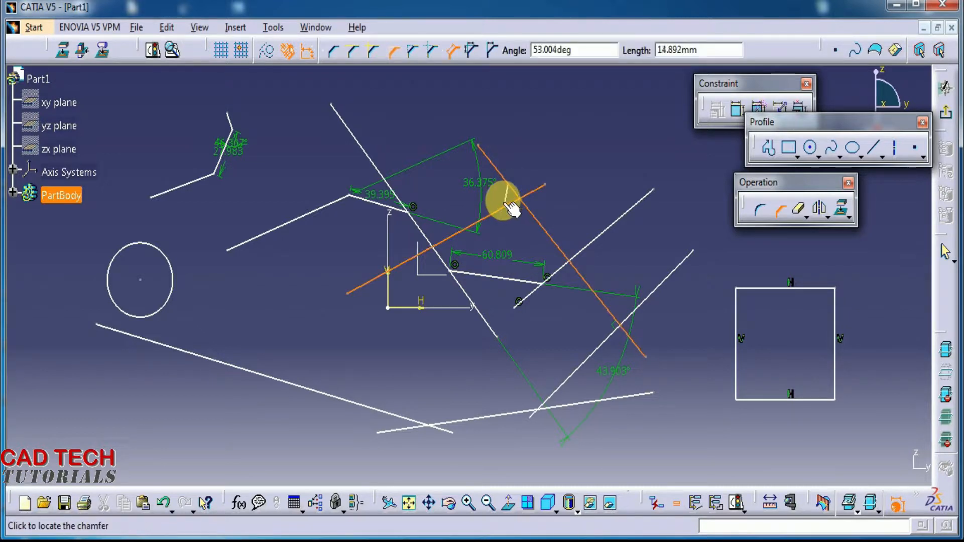
{"action": "left_click", "coordinate": [507, 202]}
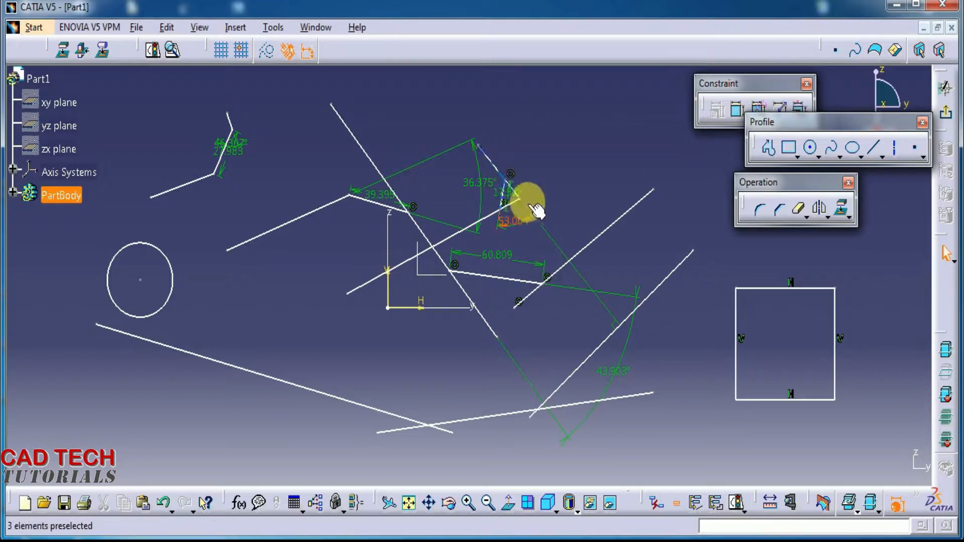
{"action": "middle_click_drag", "start_coordinate": [523, 267], "coordinate": [530, 198]}
{"action": "middle_click_drag", "start_coordinate": [554, 257], "coordinate": [533, 316]}
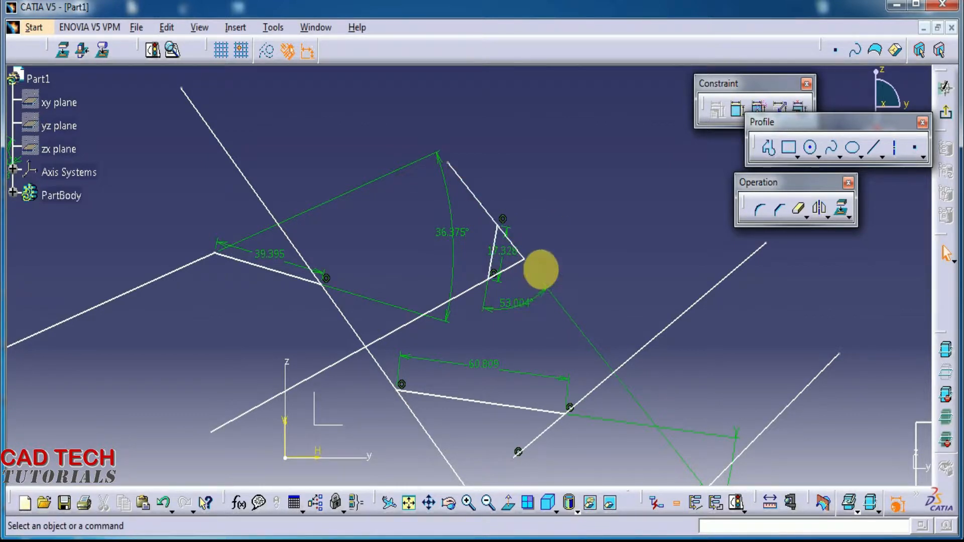
{"action": "middle_click_drag", "start_coordinate": [573, 238], "coordinate": [568, 323]}
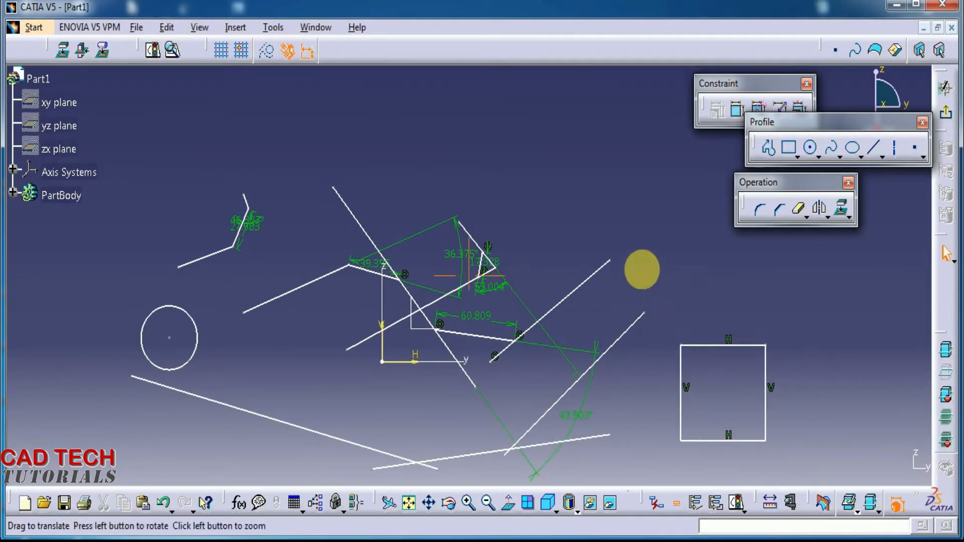
Chamfer the third upward-sloping line with the middle steep line using Construction Lines Trim, about 41 mm long at 38 degrees.
{"action": "middle_click_drag", "start_coordinate": [641, 269], "coordinate": [573, 207]}
{"action": "left_click", "coordinate": [780, 210]}
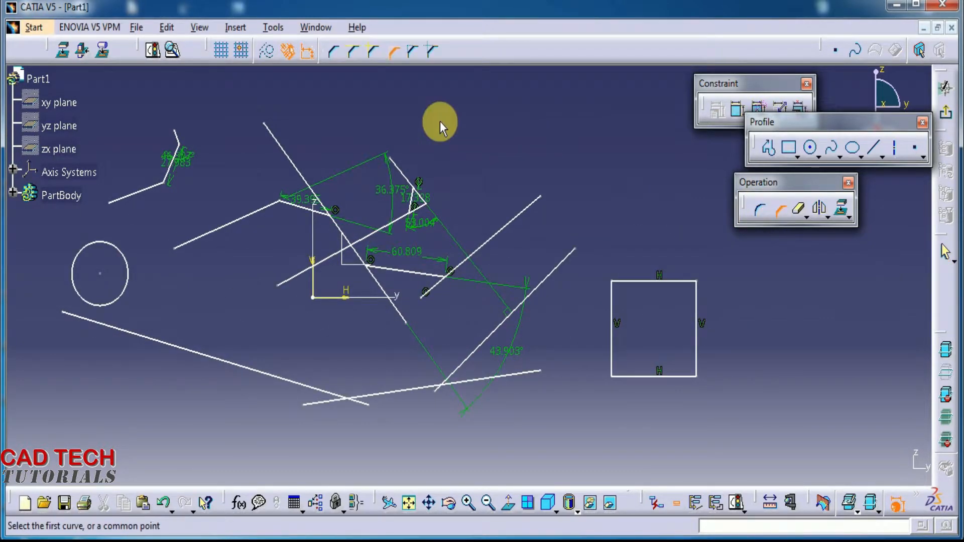
{"action": "left_click", "coordinate": [414, 52]}
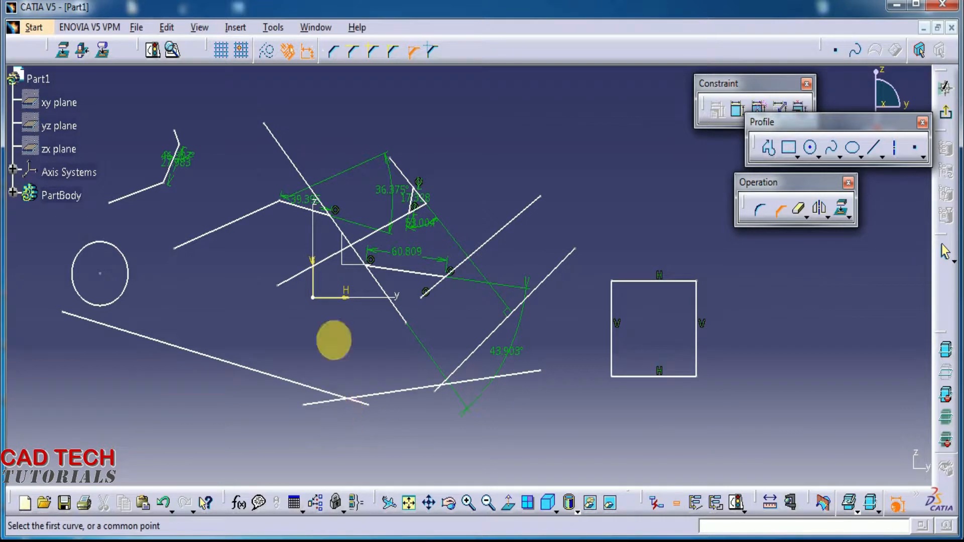
{"action": "mouse_move", "coordinate": [304, 319]}
{"action": "middle_mouse_down", "text": "ctrl"}
{"action": "mouse_move", "coordinate": [311, 238]}
{"action": "mouse_move", "coordinate": [323, 224]}
{"action": "mouse_move", "coordinate": [561, 258]}
{"action": "mouse_move", "coordinate": [591, 250]}
{"action": "middle_mouse_up", "text": "ctrl"}
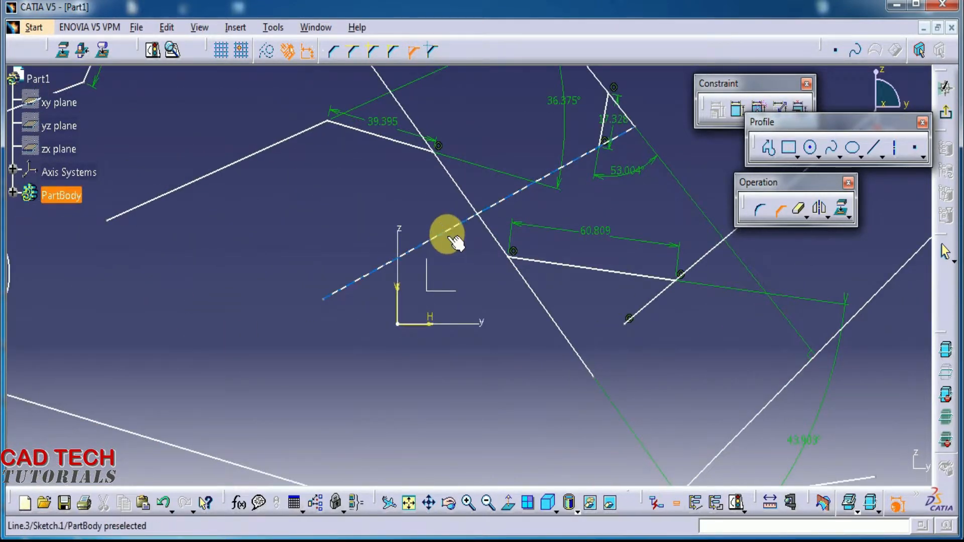
{"action": "left_click", "coordinate": [449, 234]}
{"action": "left_click", "coordinate": [497, 243]}
{"action": "left_click", "coordinate": [485, 268]}
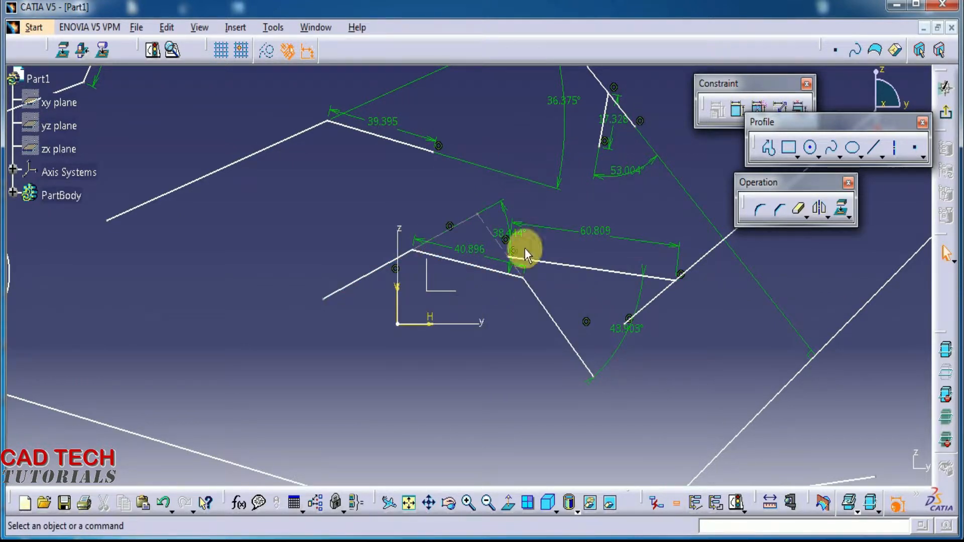
{"action": "mouse_move", "coordinate": [495, 287]}
{"action": "middle_mouse_down"}
{"action": "mouse_move", "coordinate": [484, 252]}
{"action": "mouse_move", "coordinate": [488, 209]}
{"action": "mouse_move", "coordinate": [489, 272]}
{"action": "middle_mouse_up"}
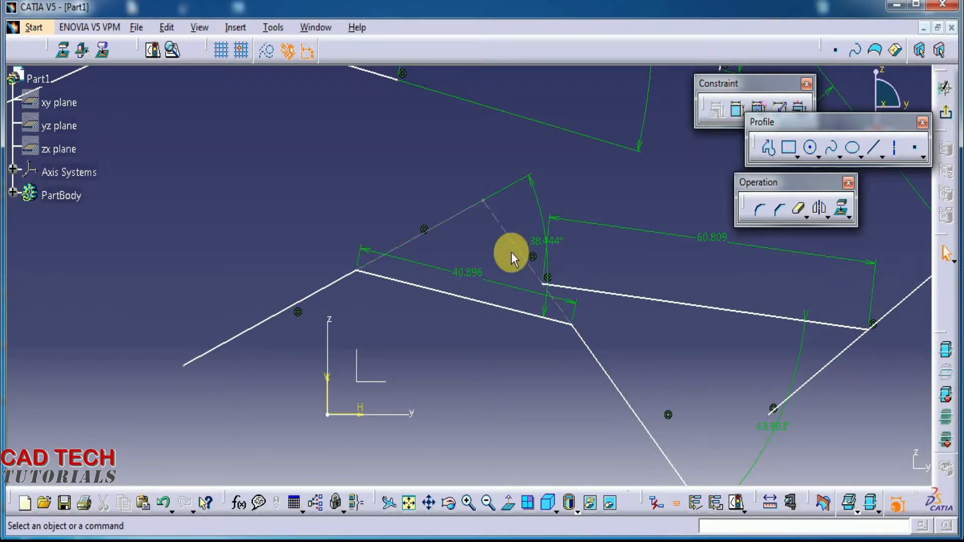
Undo the Construction Lines Trim chamfer and redo it.
{"action": "mouse_move", "coordinate": [517, 136]}
{"action": "middle_mouse_down"}
{"action": "mouse_move", "coordinate": [539, 278]}
{"action": "mouse_move", "coordinate": [527, 330]}
{"action": "middle_mouse_up"}
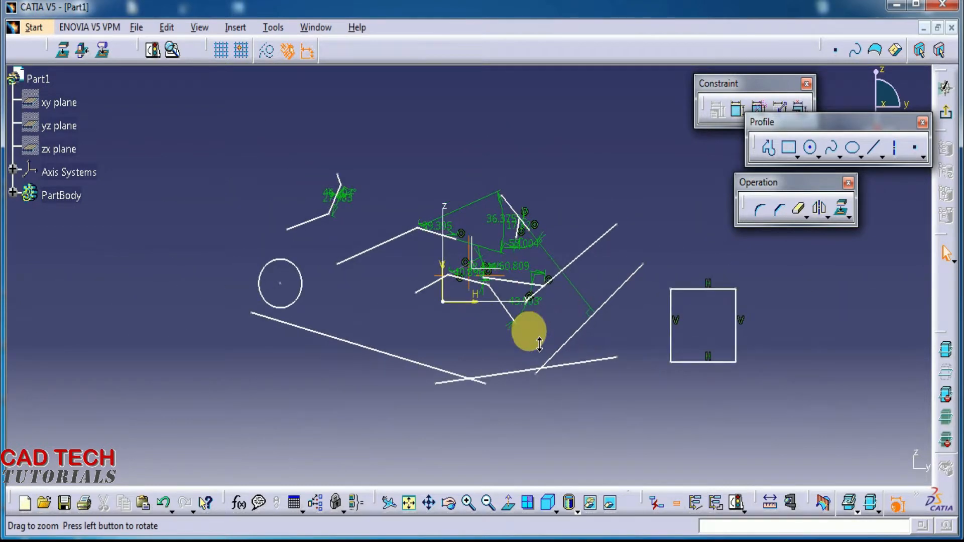
{"action": "middle_click_drag", "start_coordinate": [598, 389], "coordinate": [571, 338]}
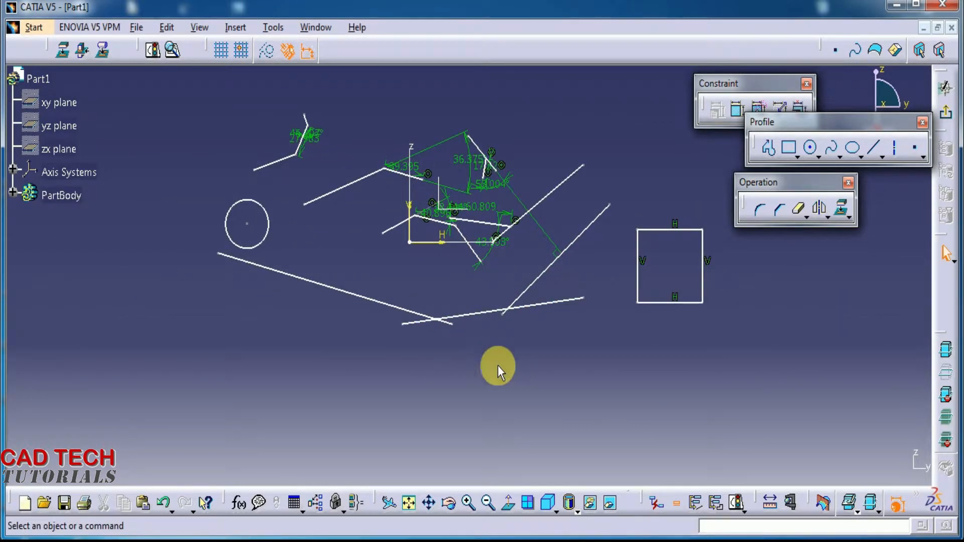
{"action": "middle_click_drag", "start_coordinate": [503, 388], "coordinate": [504, 400]}
{"action": "key", "text": "ctrl+z"}
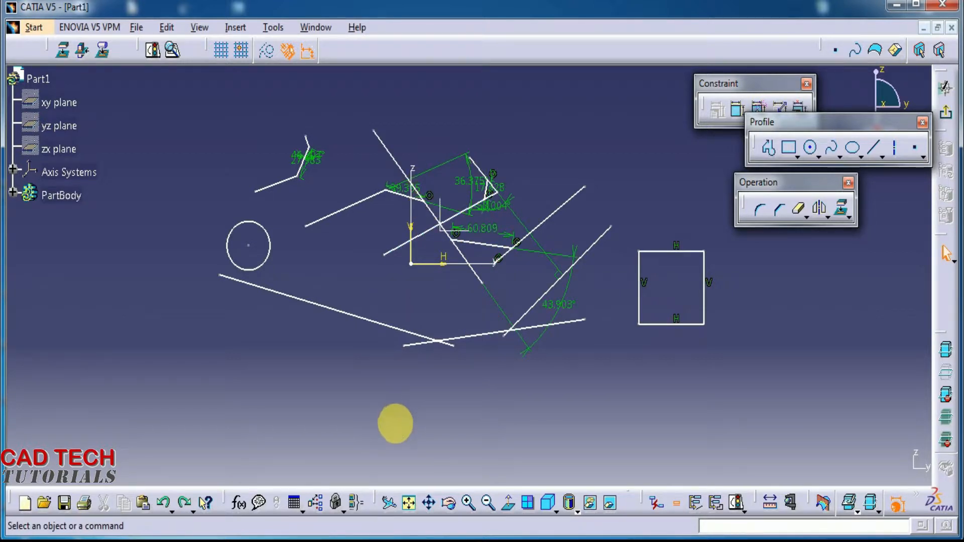
{"action": "key", "text": "ctrl+y"}
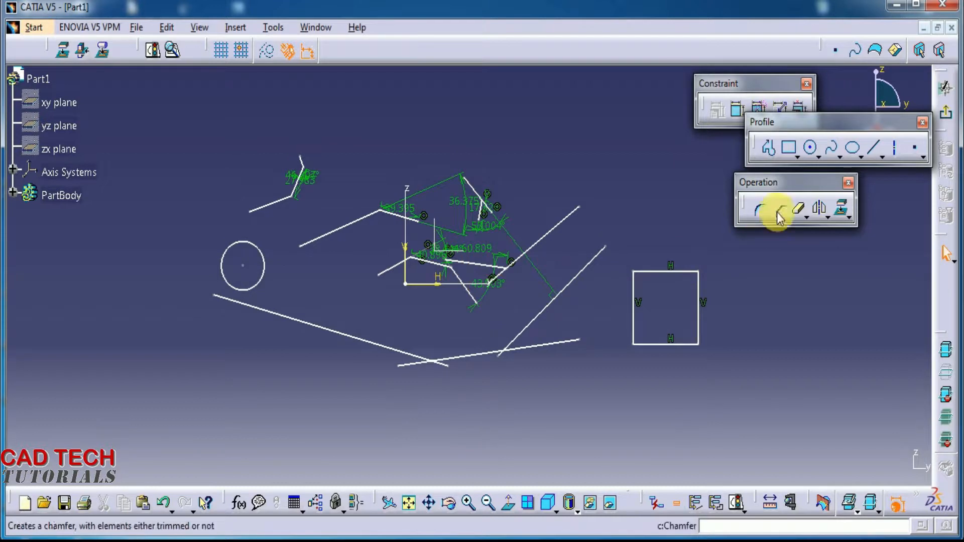
Chamfer the lowest line with the long downward-sloping line using Construction Lines No Trim, about 12 mm long at 78 degrees.
{"action": "left_click", "coordinate": [779, 208]}
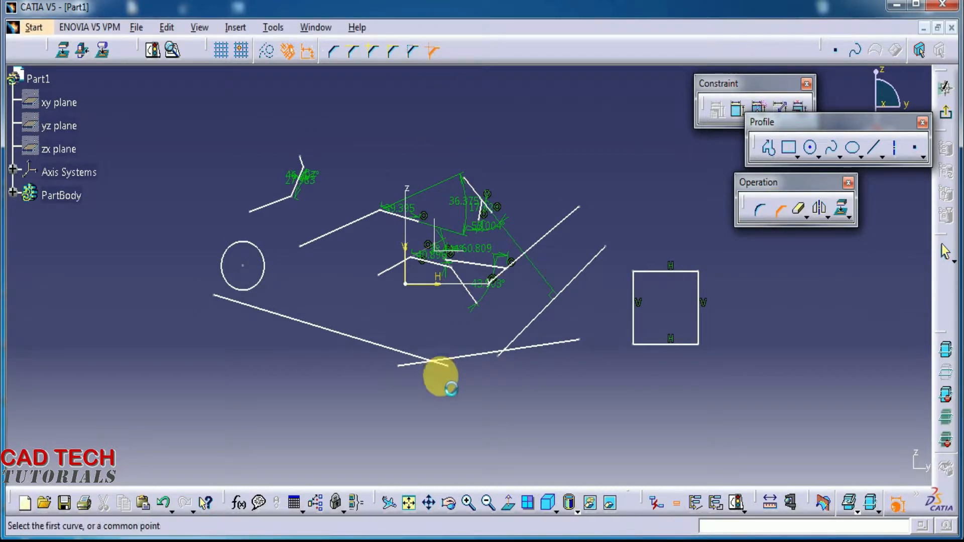
{"action": "middle_click_drag", "start_coordinate": [454, 426], "coordinate": [456, 382]}
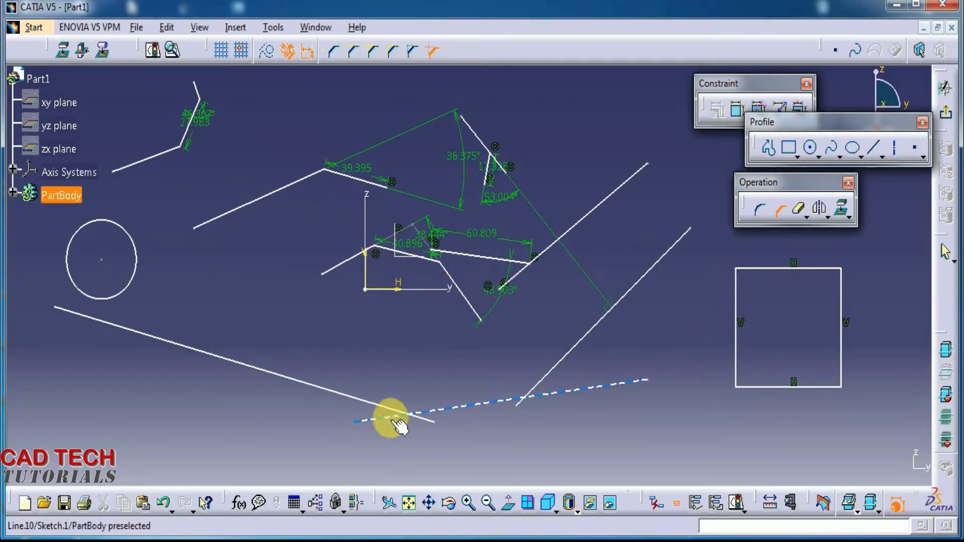
{"action": "left_click", "coordinate": [394, 418]}
{"action": "left_click", "coordinate": [376, 404]}
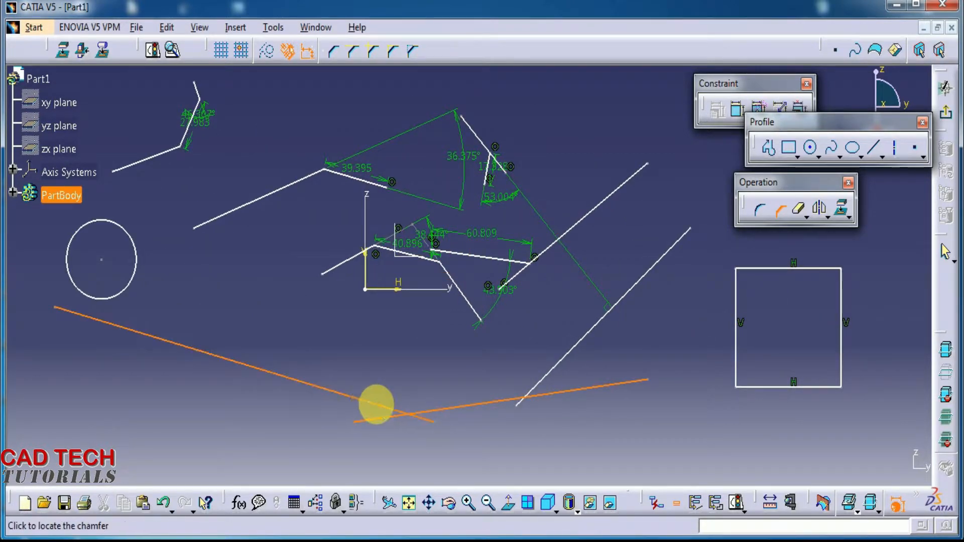
{"action": "left_click", "coordinate": [354, 419]}
{"action": "mouse_move", "coordinate": [377, 439]}
{"action": "middle_mouse_down"}
{"action": "mouse_move", "coordinate": [390, 427]}
{"action": "mouse_move", "coordinate": [415, 204]}
{"action": "mouse_move", "coordinate": [375, 243]}
{"action": "middle_mouse_up"}
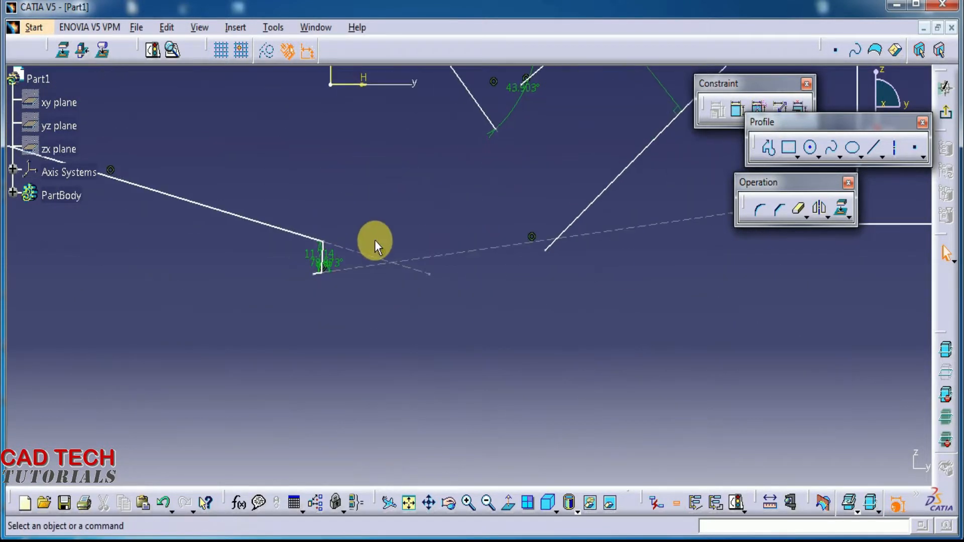
{"action": "middle_click_drag", "start_coordinate": [454, 286], "coordinate": [409, 409]}
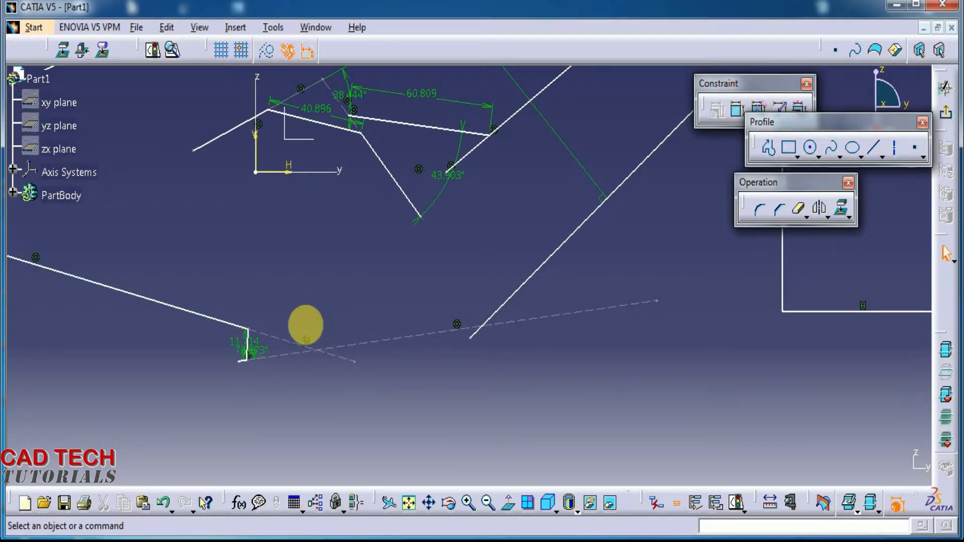
{"action": "mouse_move", "coordinate": [435, 386]}
{"action": "middle_mouse_down"}
{"action": "mouse_move", "coordinate": [452, 469]}
{"action": "mouse_move", "coordinate": [484, 362]}
{"action": "mouse_move", "coordinate": [504, 411]}
{"action": "mouse_move", "coordinate": [580, 454]}
{"action": "middle_mouse_up"}
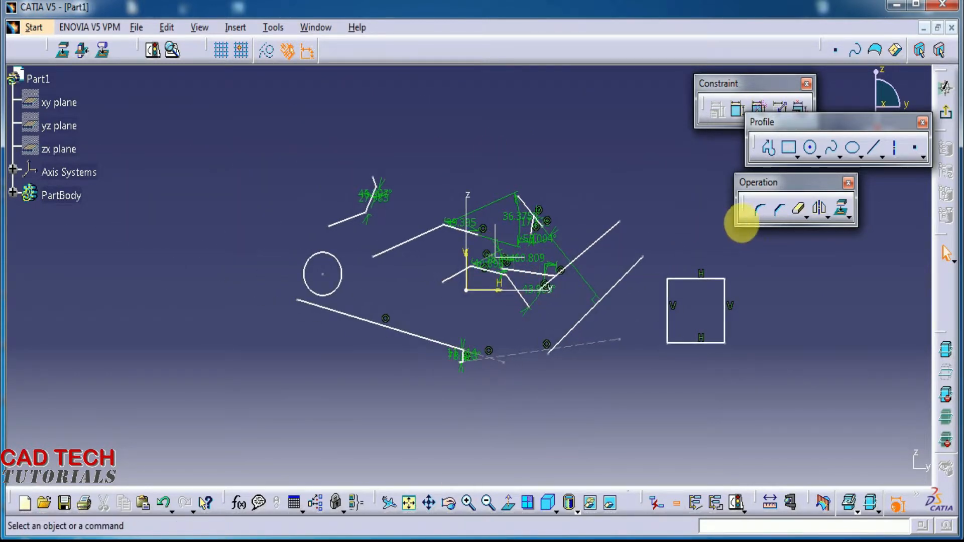
Try a Trim All chamfer about 53 mm long between the circle and the sloping line above it, and undo it.
{"action": "left_click", "coordinate": [779, 209]}
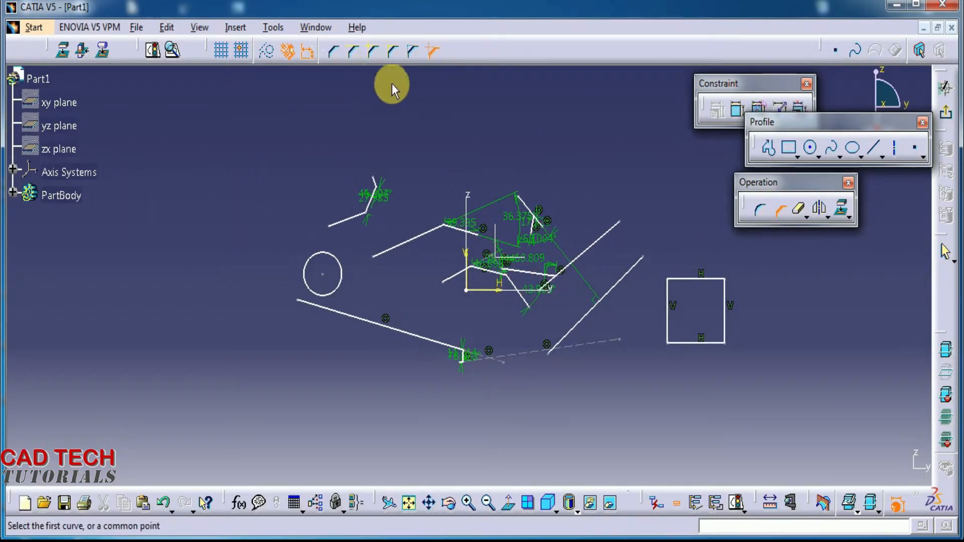
{"action": "left_click", "coordinate": [336, 55]}
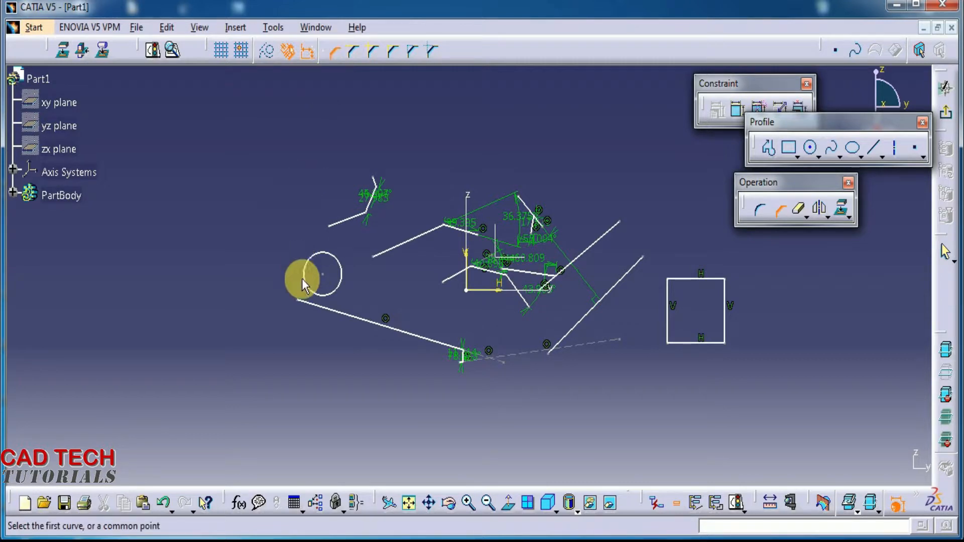
{"action": "left_click", "coordinate": [324, 265]}
{"action": "mouse_move", "coordinate": [345, 301]}
{"action": "middle_mouse_down"}
{"action": "mouse_move", "coordinate": [351, 306]}
{"action": "mouse_move", "coordinate": [340, 243]}
{"action": "mouse_move", "coordinate": [240, 286]}
{"action": "middle_mouse_up"}
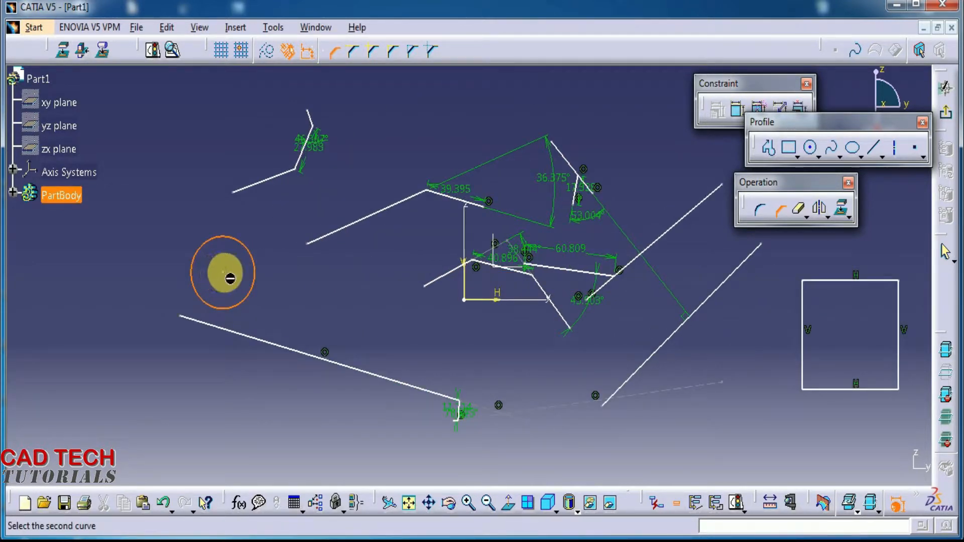
{"action": "left_click", "coordinate": [253, 187]}
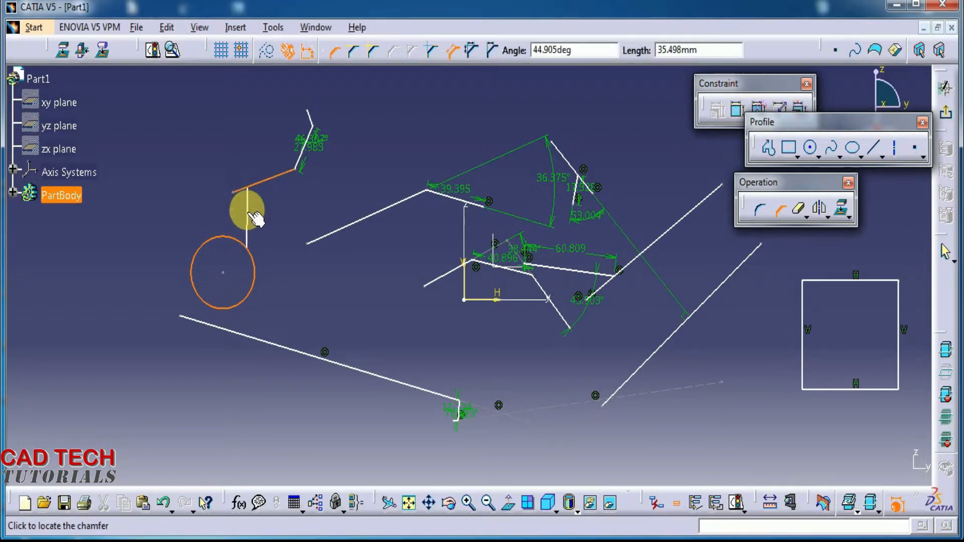
{"action": "left_click", "coordinate": [267, 227]}
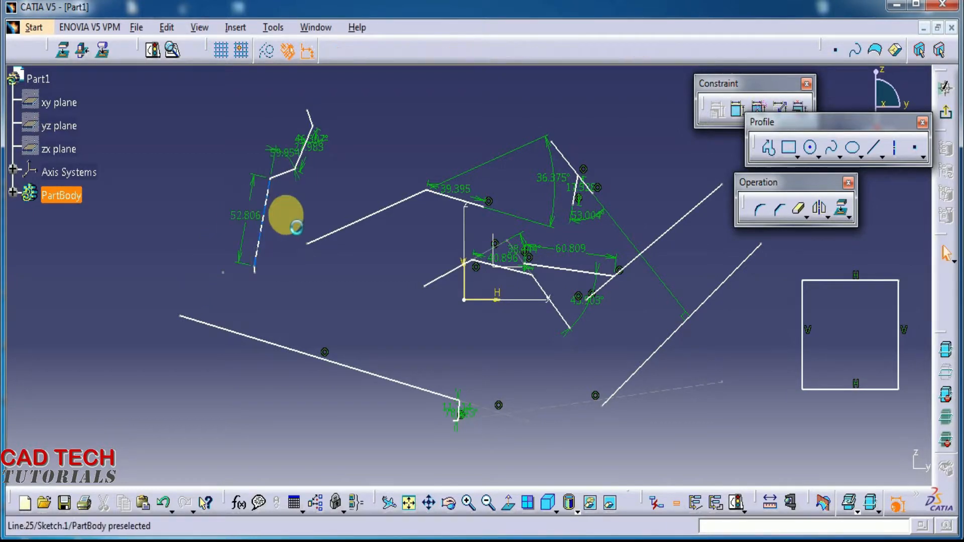
{"action": "middle_click_drag", "start_coordinate": [266, 301], "coordinate": [246, 113]}
{"action": "middle_click_drag", "start_coordinate": [208, 326], "coordinate": [493, 375]}
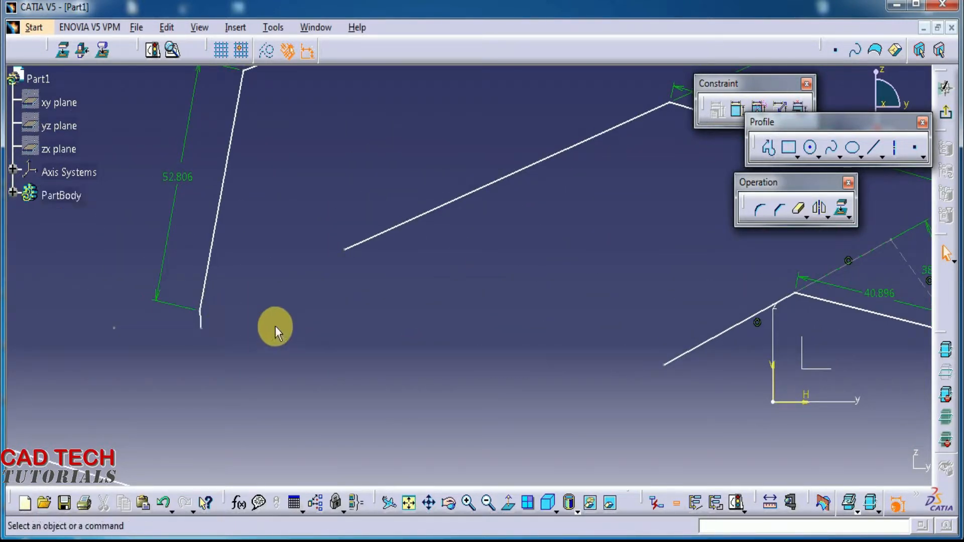
{"action": "middle_click_drag", "start_coordinate": [301, 295], "coordinate": [332, 410]}
{"action": "mouse_move", "coordinate": [462, 286]}
{"action": "middle_mouse_down"}
{"action": "mouse_move", "coordinate": [383, 308]}
{"action": "mouse_move", "coordinate": [300, 306]}
{"action": "mouse_move", "coordinate": [353, 344]}
{"action": "middle_mouse_up"}
{"action": "key", "text": "ctrl+z"}
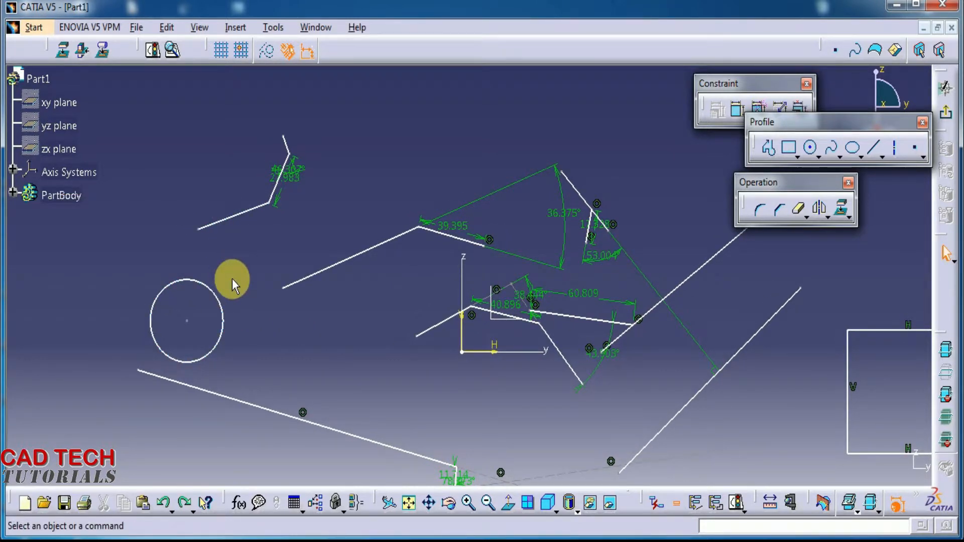
Draw a second circle of about 25 mm radius to the left of the existing circle.
{"action": "left_click", "coordinate": [811, 148]}
{"action": "middle_click_drag", "start_coordinate": [237, 366], "coordinate": [497, 390]}
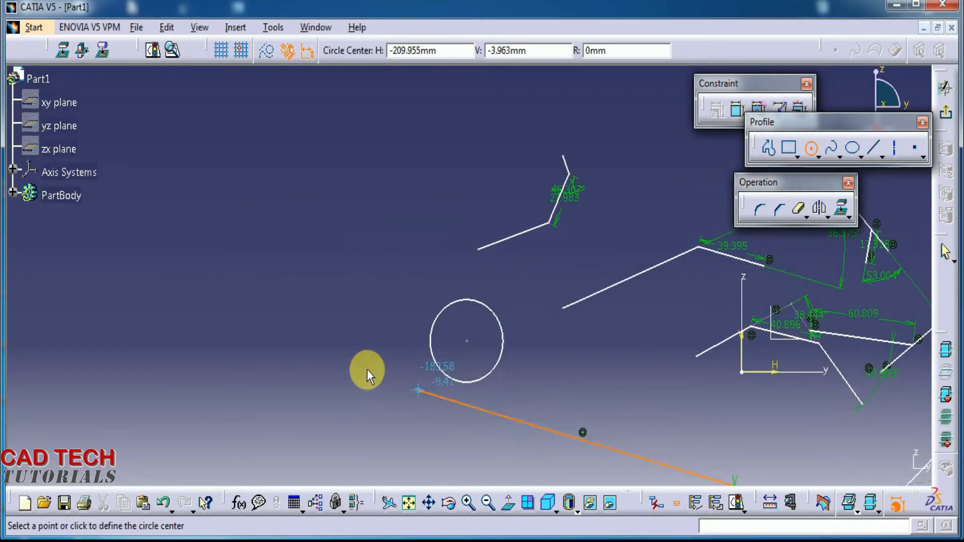
{"action": "left_click", "coordinate": [357, 332]}
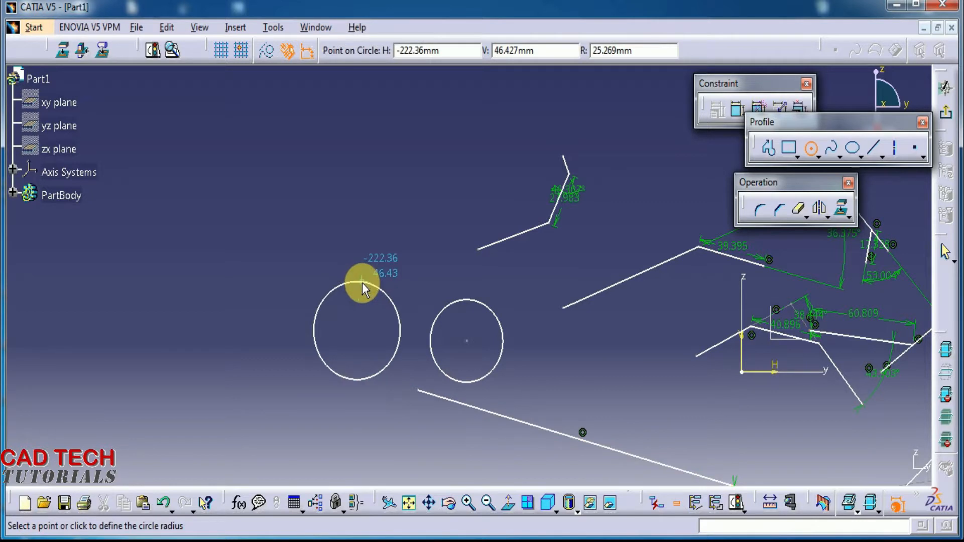
{"action": "left_click", "coordinate": [359, 284]}
{"action": "middle_click_drag", "start_coordinate": [524, 298], "coordinate": [393, 291]}
{"action": "left_click", "coordinate": [521, 152]}
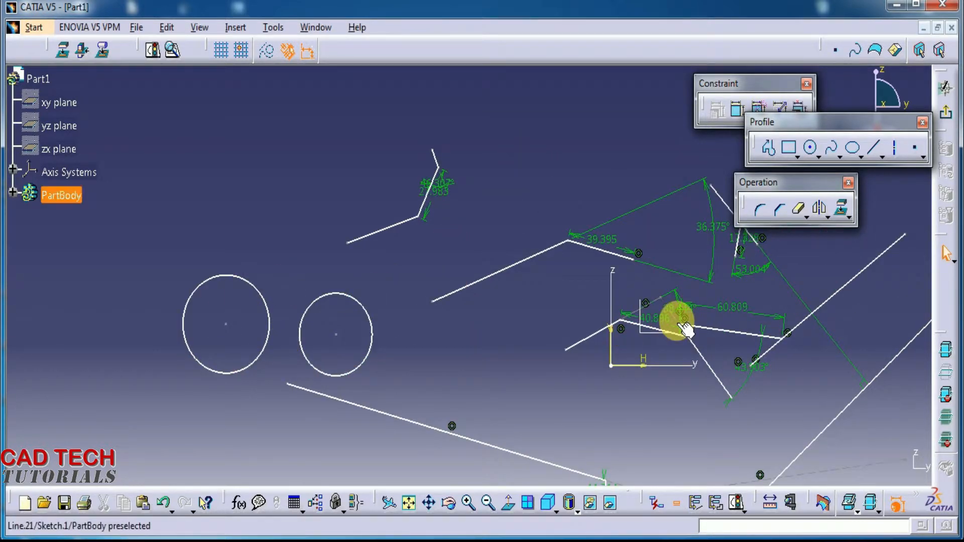
Chamfer the two circles with Trim All, placing a chamfer about 26 mm long between their lower halves.
{"action": "left_click", "coordinate": [779, 210]}
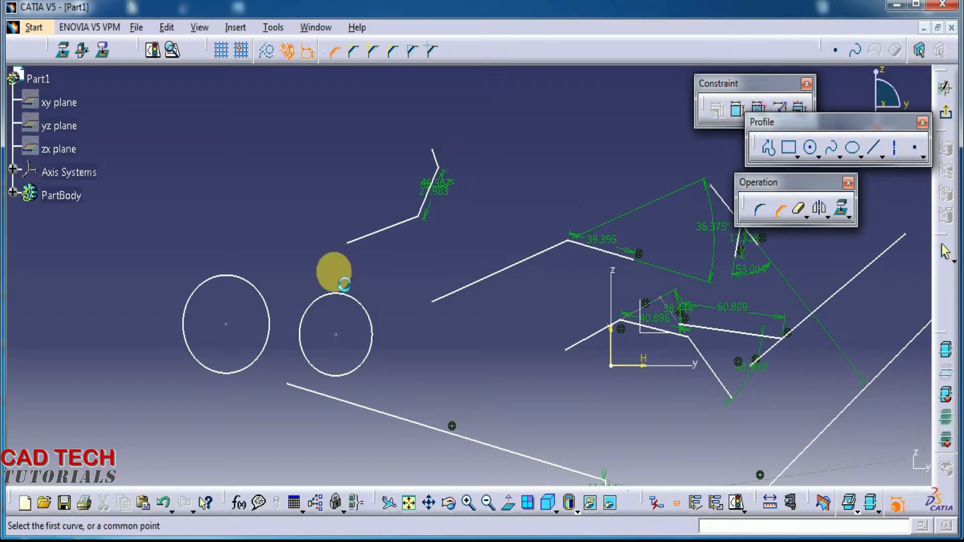
{"action": "left_click", "coordinate": [265, 296]}
{"action": "left_click", "coordinate": [326, 295]}
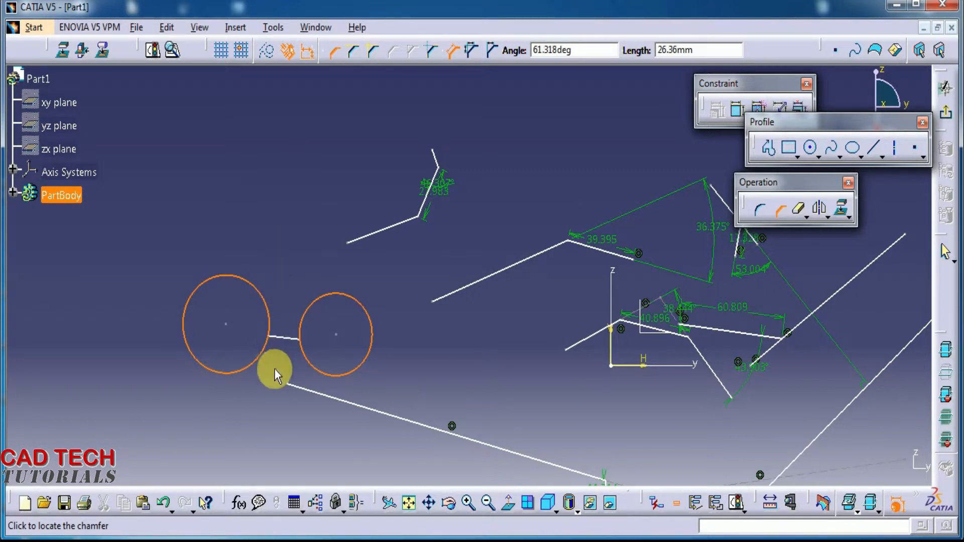
{"action": "left_click", "coordinate": [274, 394]}
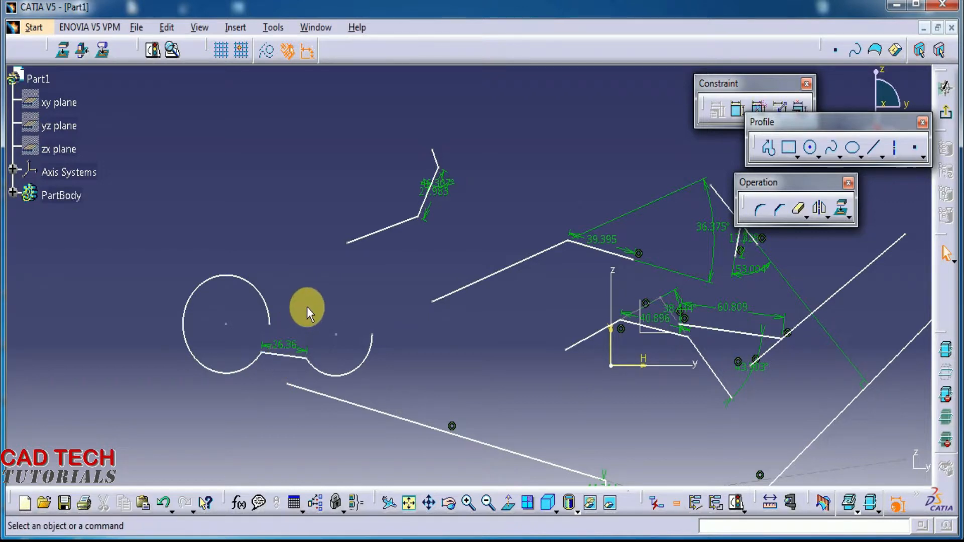
Set the length of the chamfer between the two circles to 60 mm.
{"action": "double_click", "coordinate": [282, 345]}
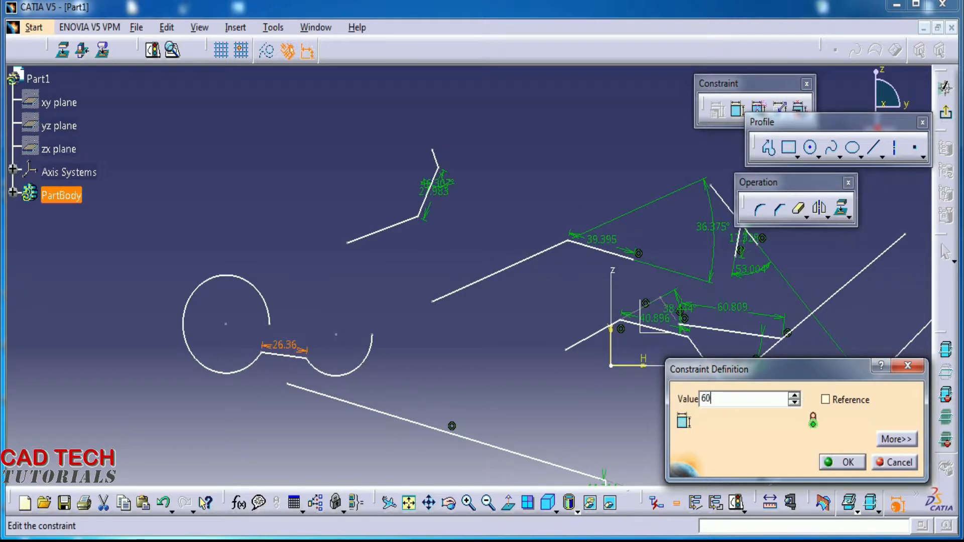
{"action": "type", "text": "60"}
{"action": "key", "text": "Return"}
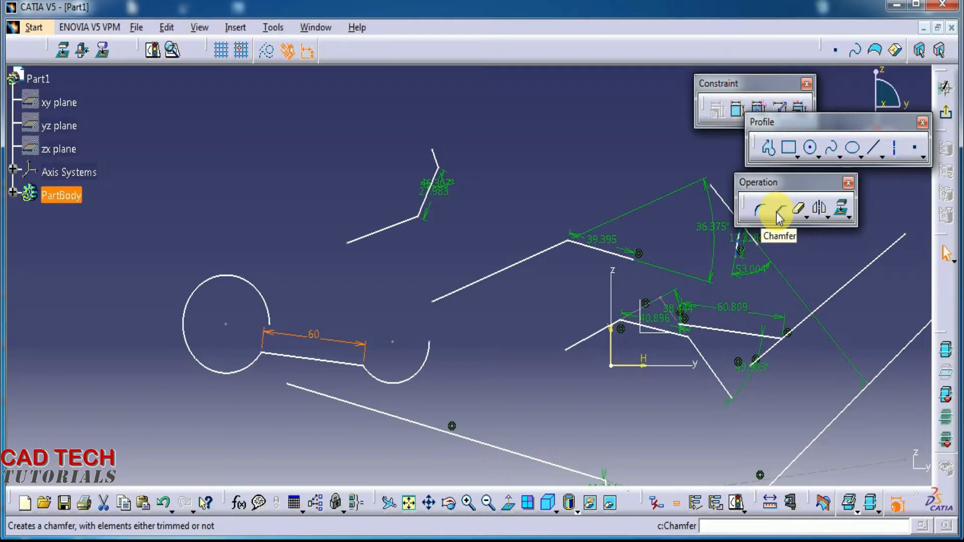
Draw two crossing lines in the empty area above the rectangle, one long sloping down and a shorter one sloping up.
{"action": "middle_click_drag", "start_coordinate": [631, 224], "coordinate": [377, 231]}
{"action": "mouse_move", "coordinate": [577, 192]}
{"action": "middle_mouse_down"}
{"action": "mouse_move", "coordinate": [577, 259]}
{"action": "mouse_move", "coordinate": [566, 210]}
{"action": "mouse_move", "coordinate": [417, 219]}
{"action": "middle_mouse_up"}
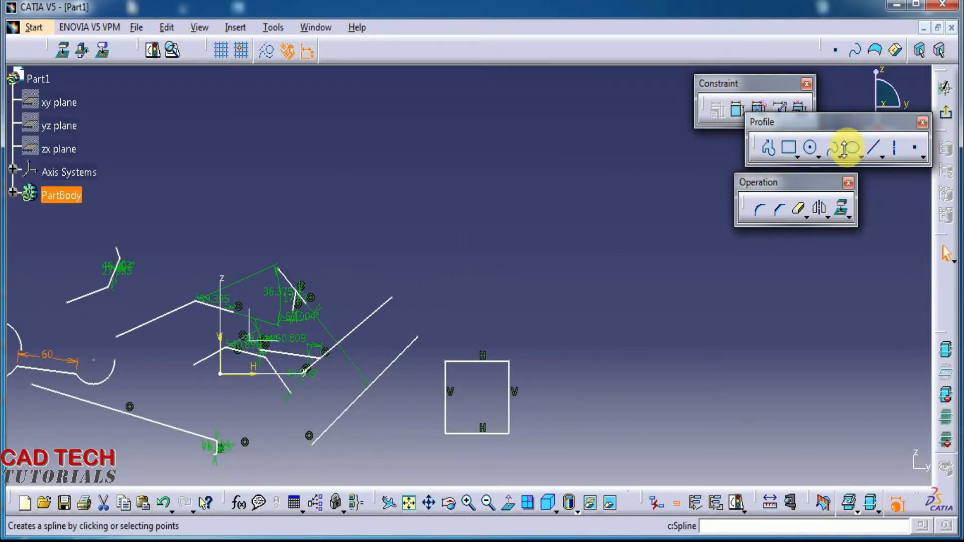
{"action": "left_click", "coordinate": [874, 147]}
{"action": "left_click", "coordinate": [398, 146]}
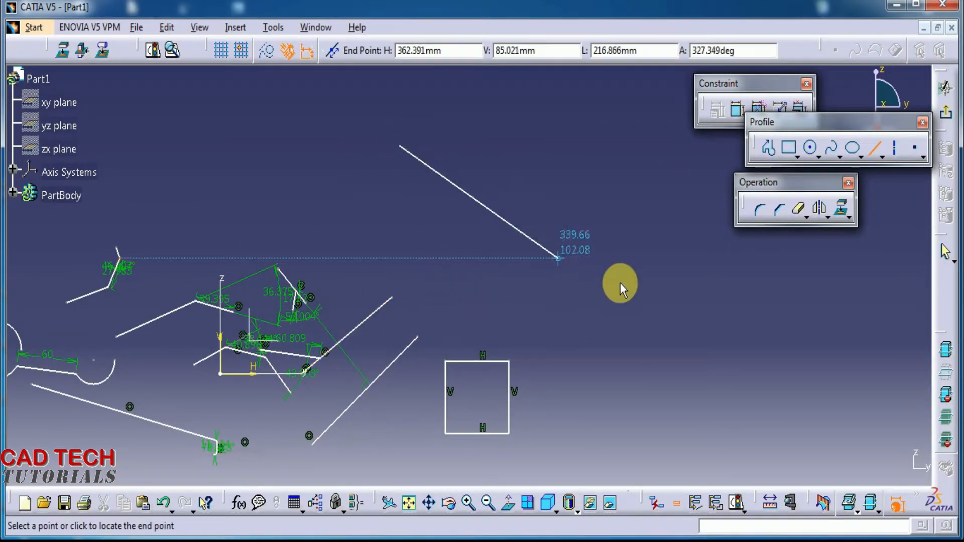
{"action": "left_click", "coordinate": [664, 264]}
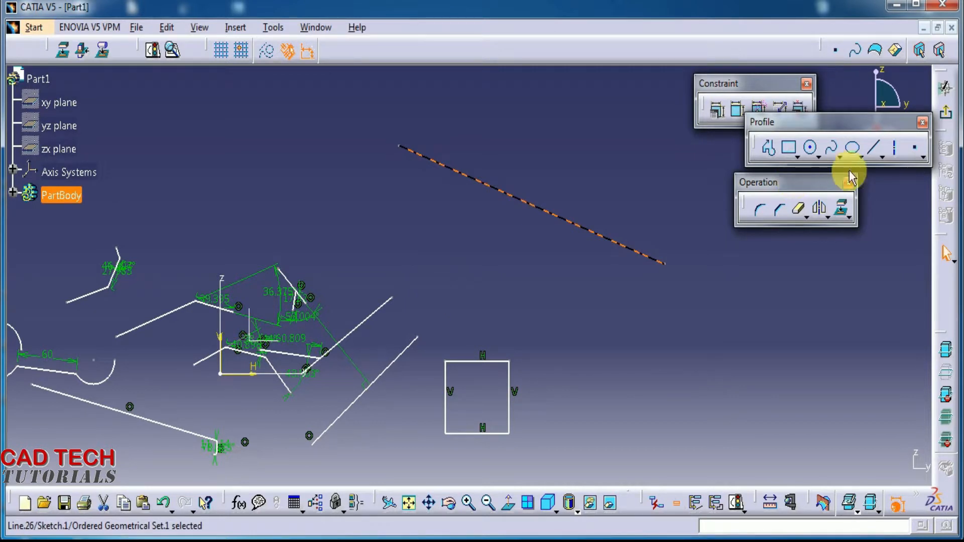
{"action": "left_click", "coordinate": [873, 148]}
{"action": "left_click", "coordinate": [400, 227]}
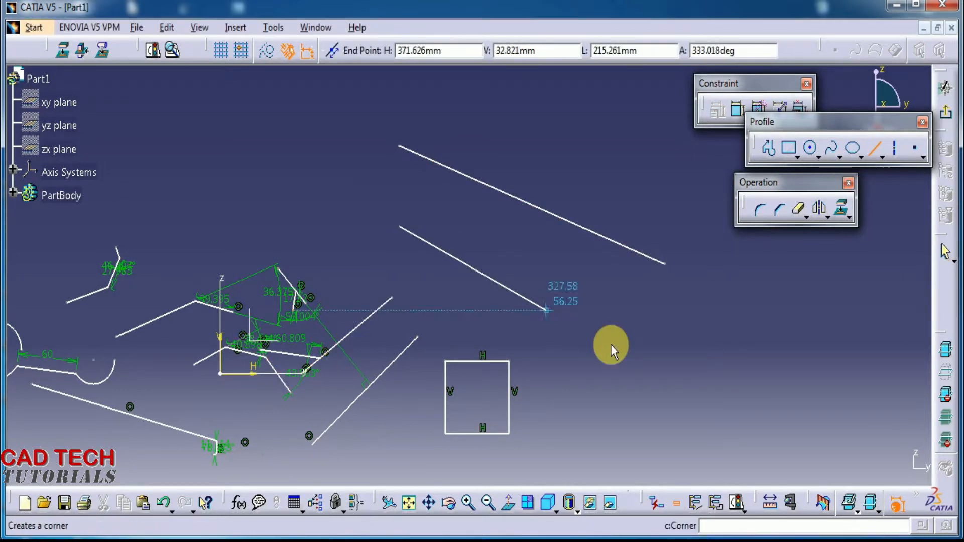
{"action": "left_click", "coordinate": [512, 146]}
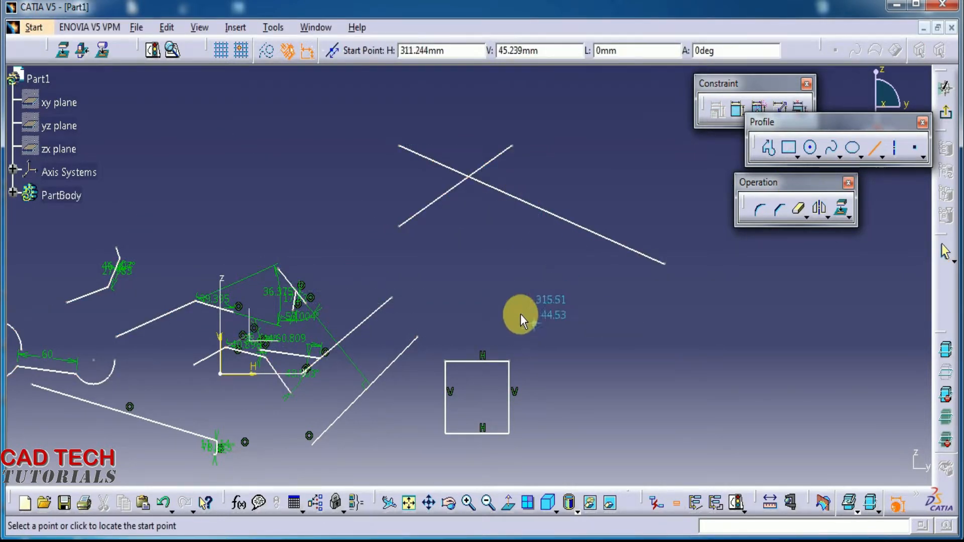
Draw a second pair of crossing lines to the right of the rectangle and leave the Line command.
{"action": "left_click", "coordinate": [510, 297]}
{"action": "left_click", "coordinate": [723, 405]}
{"action": "left_click", "coordinate": [569, 428]}
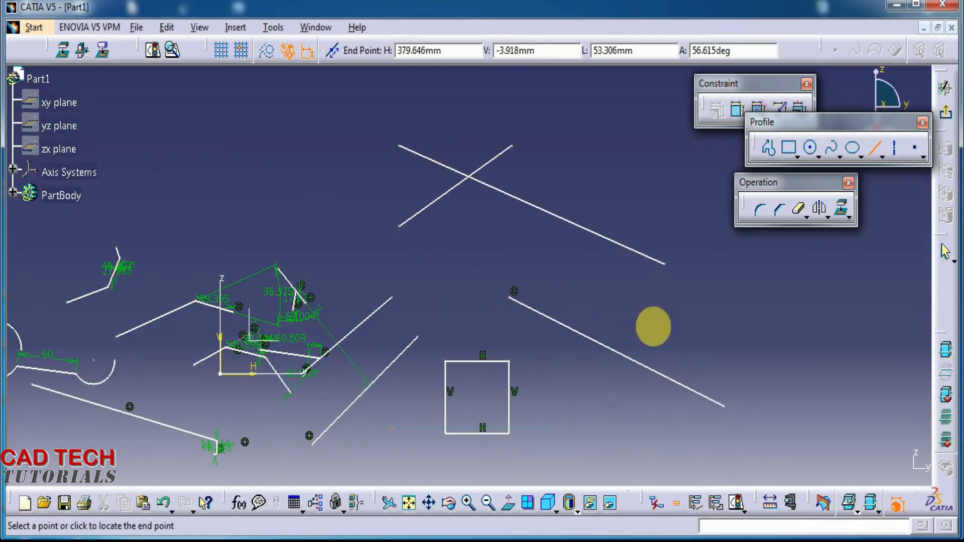
{"action": "left_click", "coordinate": [687, 303]}
{"action": "left_click", "coordinate": [762, 297]}
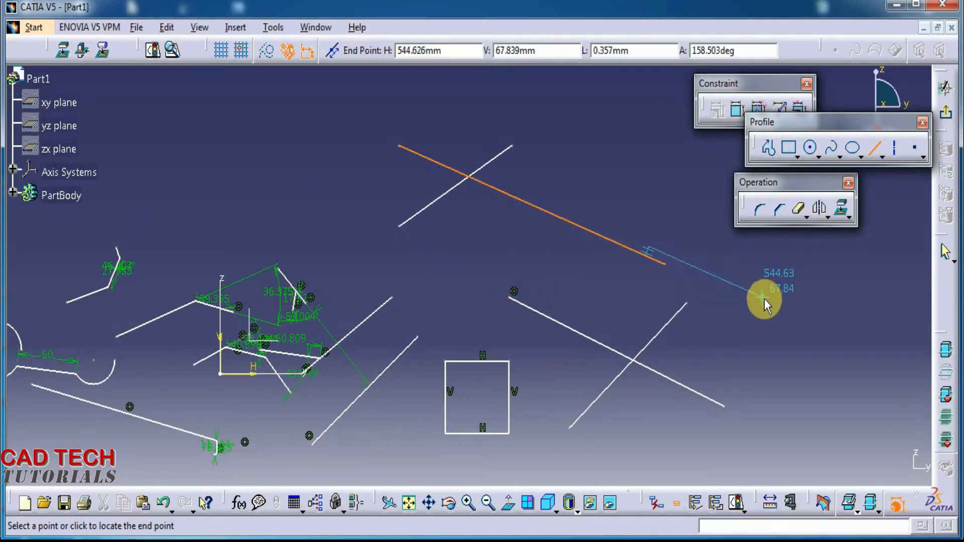
{"action": "key", "text": "Escape"}
{"action": "left_click", "coordinate": [758, 210]}
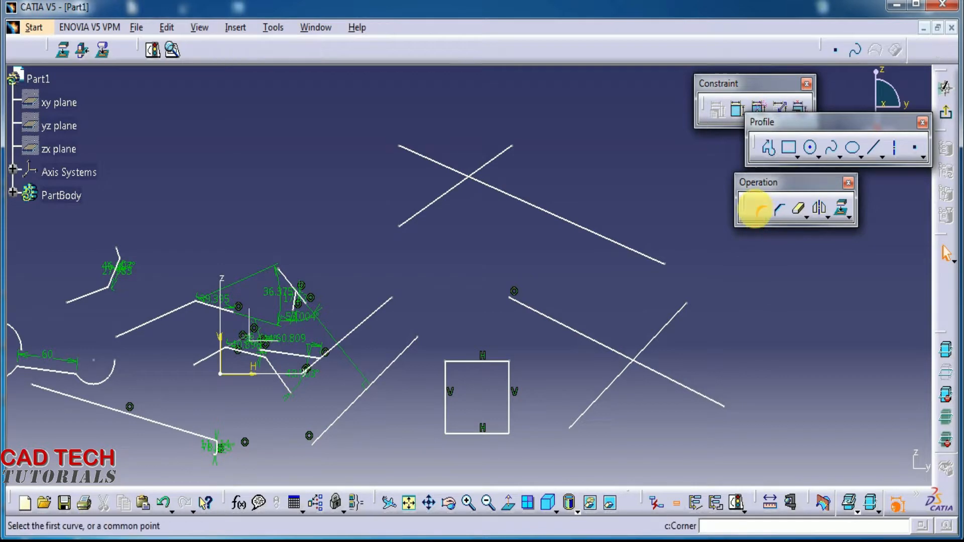
{"action": "left_click", "coordinate": [780, 208]}
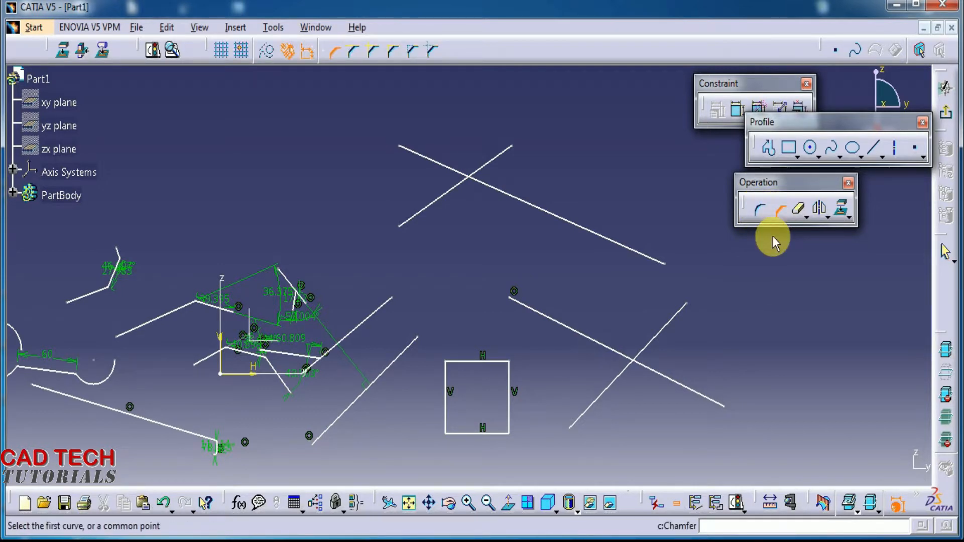
{"action": "left_click", "coordinate": [433, 161]}
{"action": "left_click", "coordinate": [440, 196]}
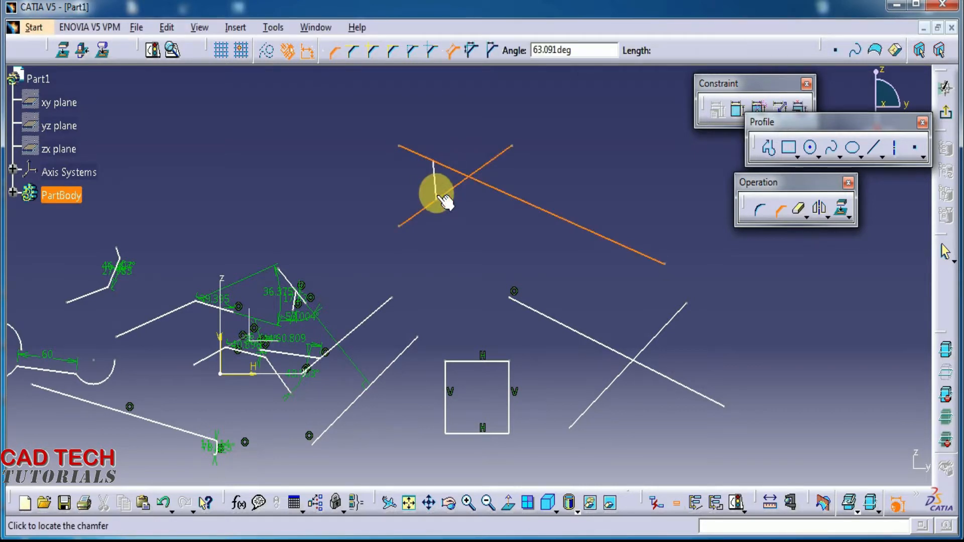
{"action": "key", "text": "Escape"}
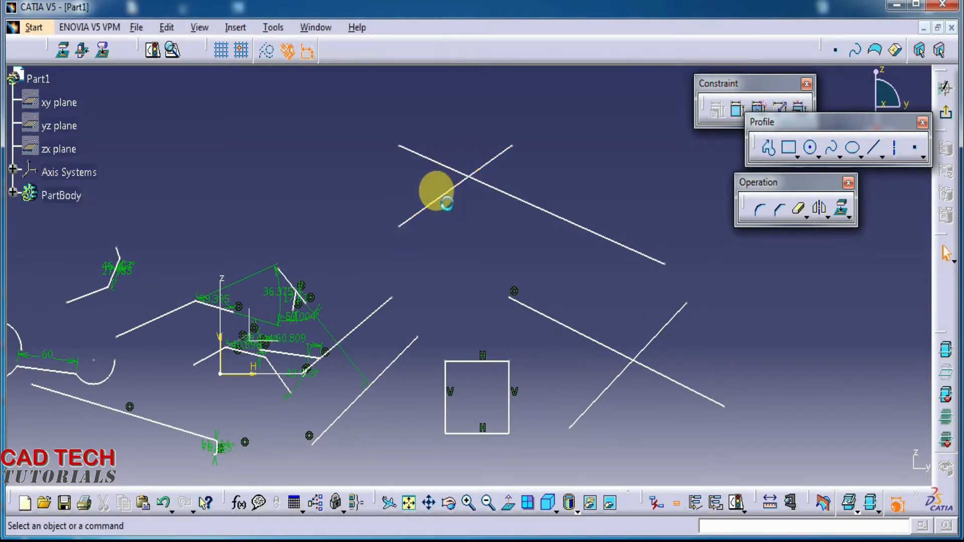
Chamfer the upper pair of crossing lines on the left of their intersection with Trim All, at 70 degrees and 50 mm long.
{"action": "left_click", "coordinate": [757, 213]}
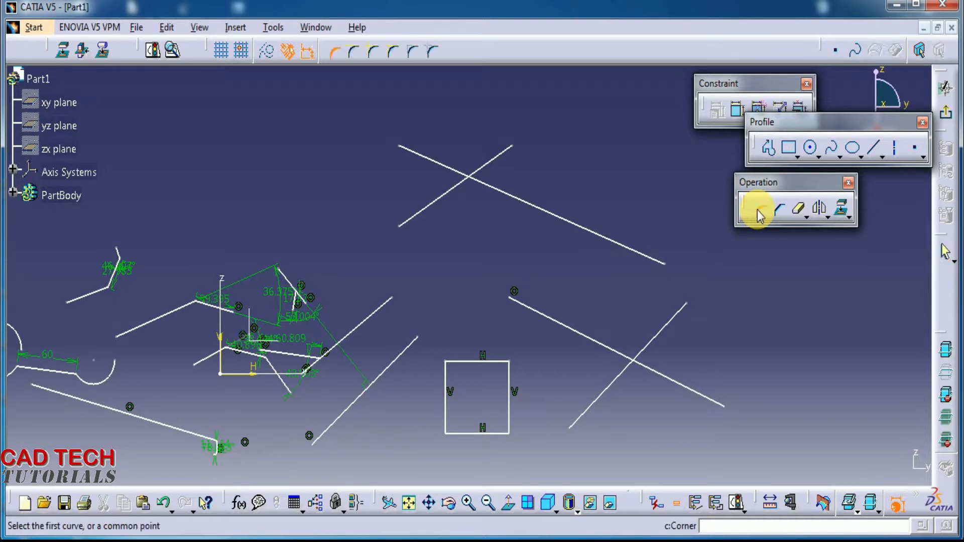
{"action": "left_click", "coordinate": [780, 212]}
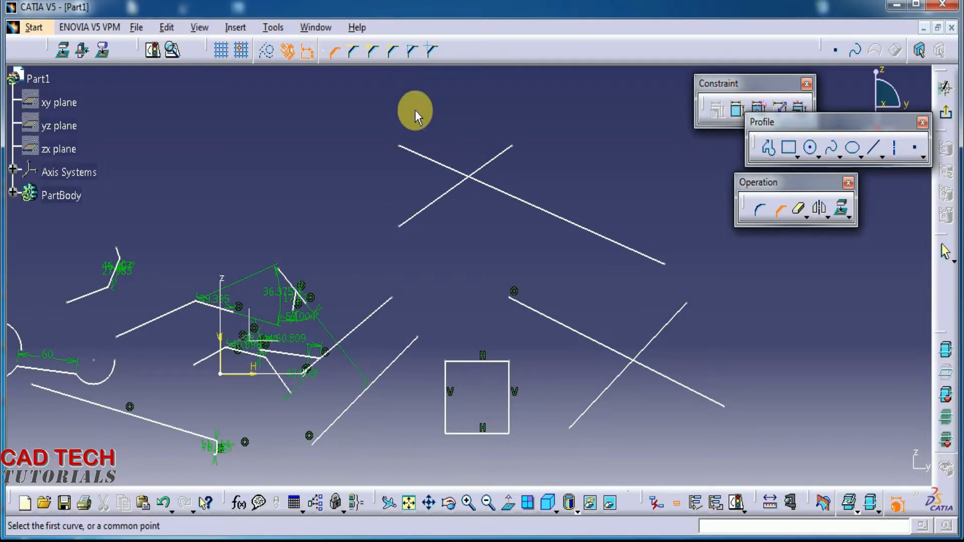
{"action": "left_click", "coordinate": [422, 155]}
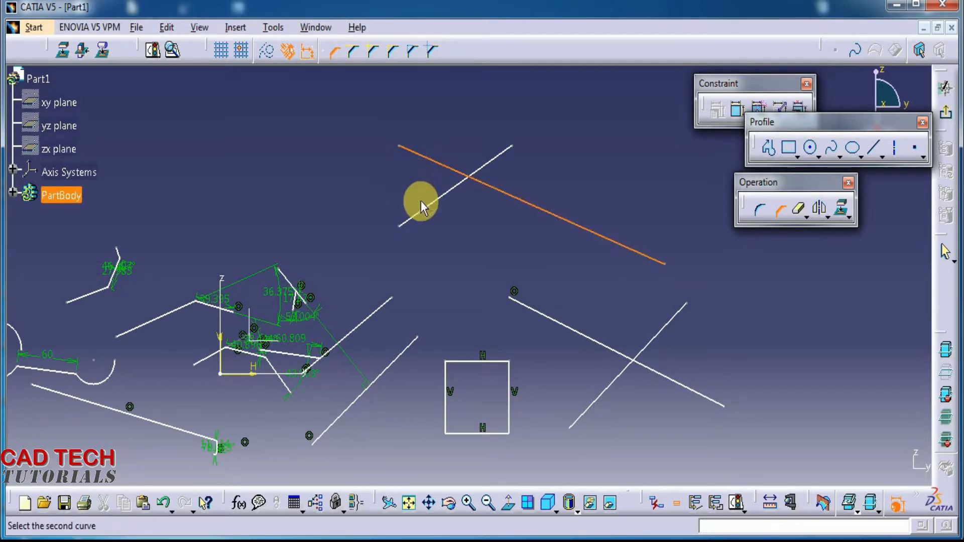
{"action": "left_click", "coordinate": [421, 211]}
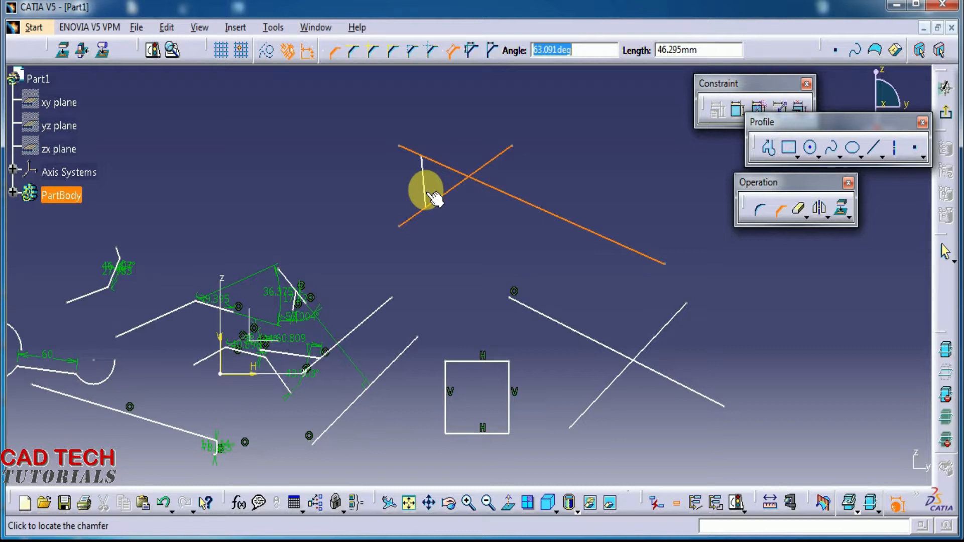
{"action": "type", "text": "70"}
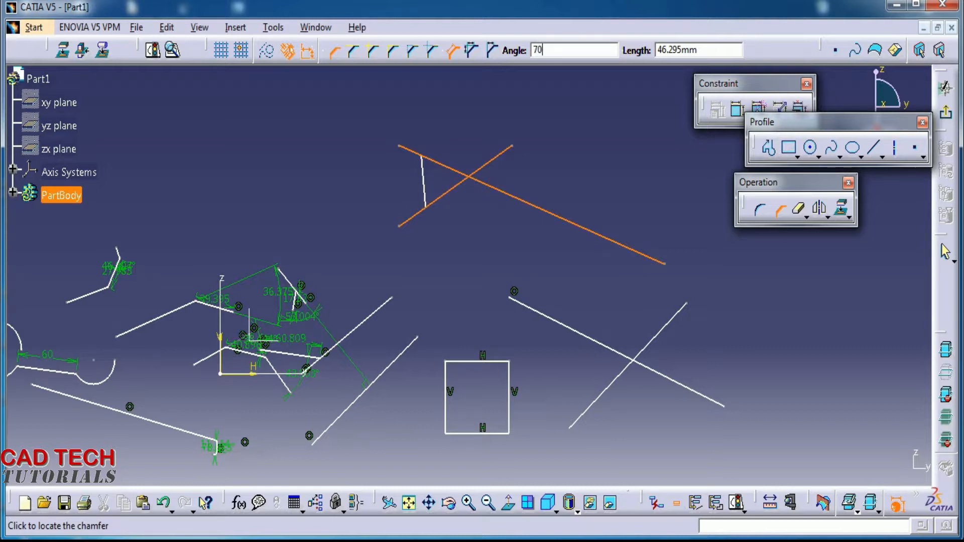
{"action": "key", "text": "Tab"}
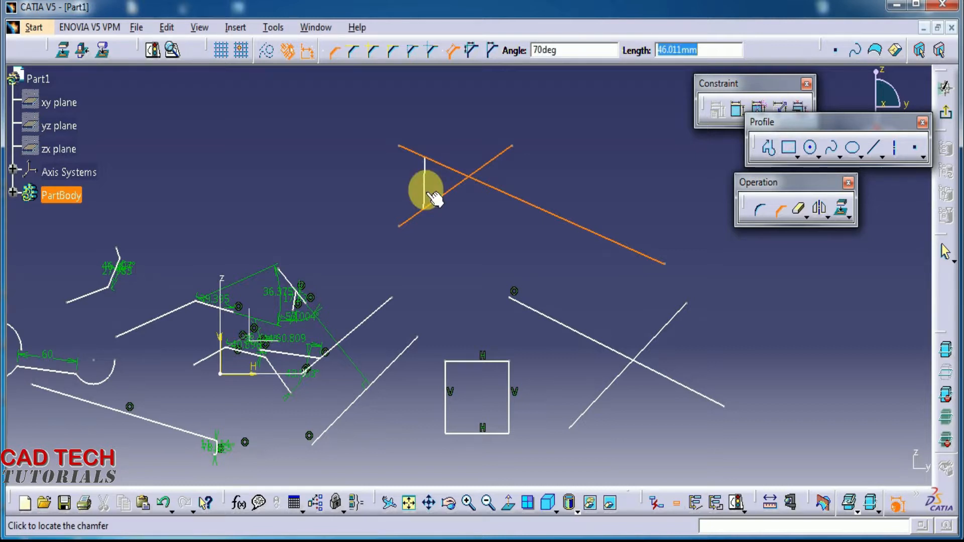
{"action": "type", "text": "50"}
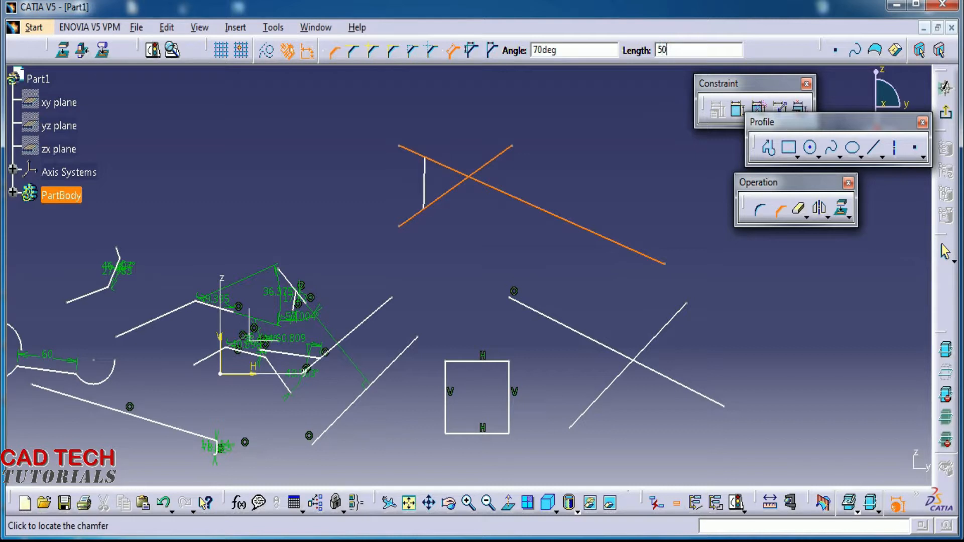
{"action": "left_click", "coordinate": [428, 193]}
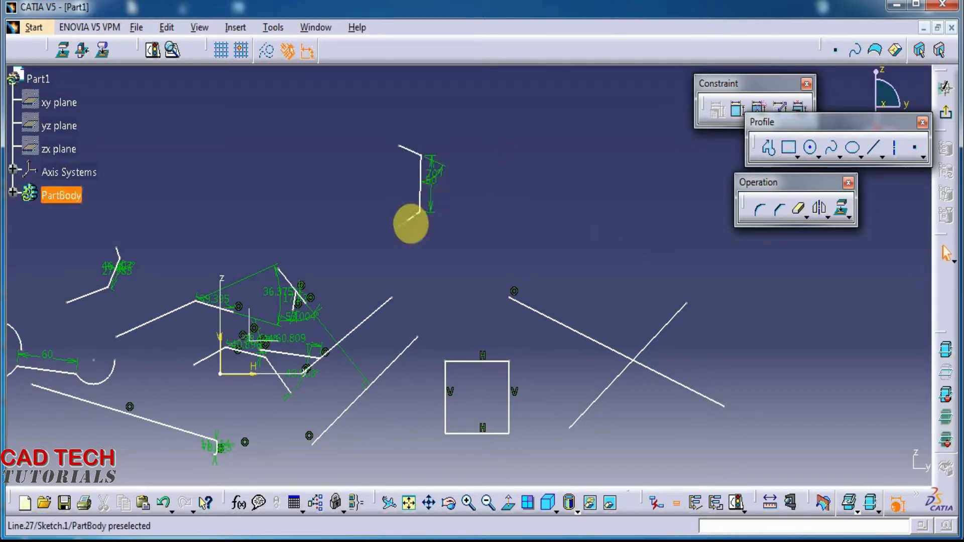
Chamfer the crossing lines beside the rectangle, left of their intersection, using First and Second Length with values of 80 mm and 20 mm.
{"action": "mouse_move", "coordinate": [442, 191]}
{"action": "middle_mouse_down"}
{"action": "mouse_move", "coordinate": [447, 132]}
{"action": "mouse_move", "coordinate": [438, 104]}
{"action": "mouse_move", "coordinate": [439, 360]}
{"action": "mouse_move", "coordinate": [430, 292]}
{"action": "mouse_move", "coordinate": [447, 297]}
{"action": "mouse_move", "coordinate": [489, 196]}
{"action": "middle_mouse_up"}
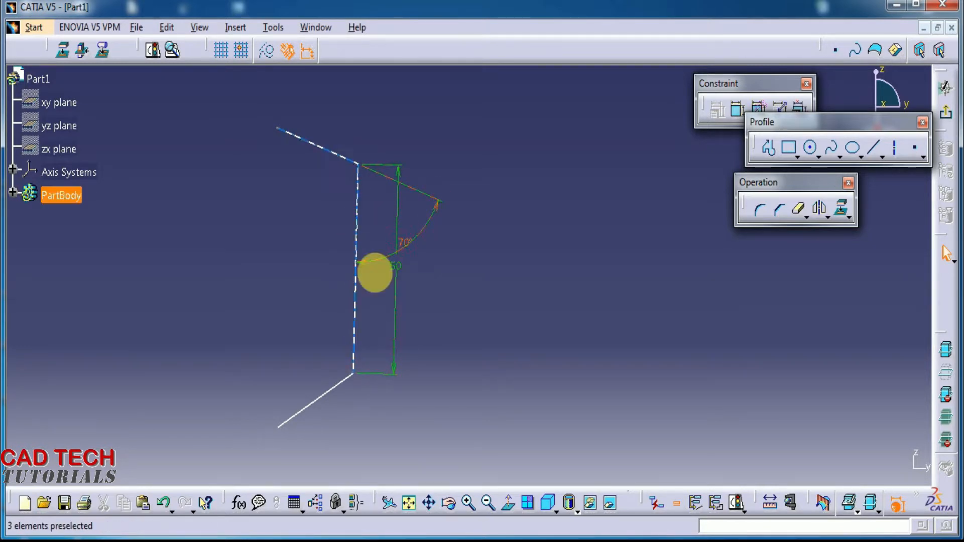
{"action": "middle_click_drag", "start_coordinate": [543, 174], "coordinate": [549, 354]}
{"action": "mouse_move", "coordinate": [602, 326]}
{"action": "middle_mouse_down"}
{"action": "mouse_move", "coordinate": [549, 274]}
{"action": "mouse_move", "coordinate": [495, 189]}
{"action": "middle_mouse_up"}
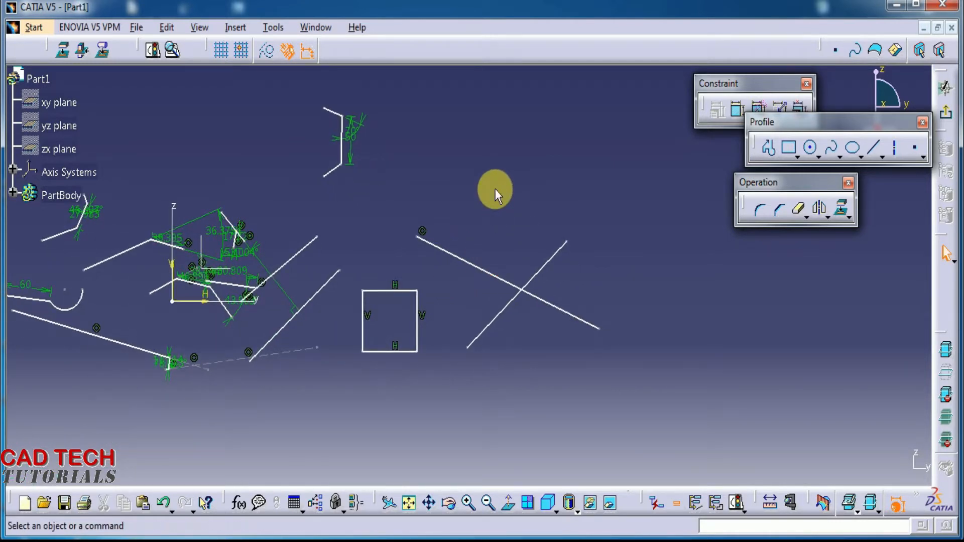
{"action": "left_click", "coordinate": [779, 213]}
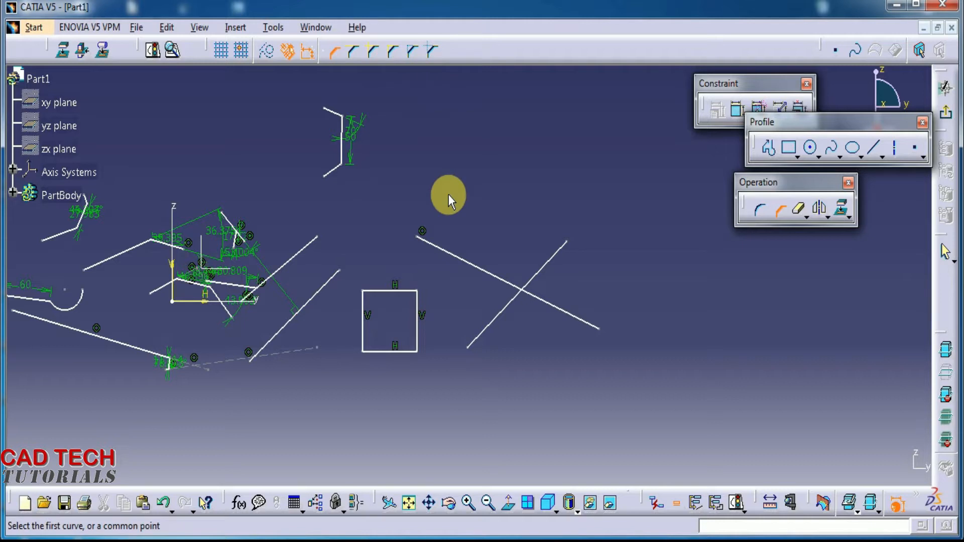
{"action": "left_click", "coordinate": [482, 270]}
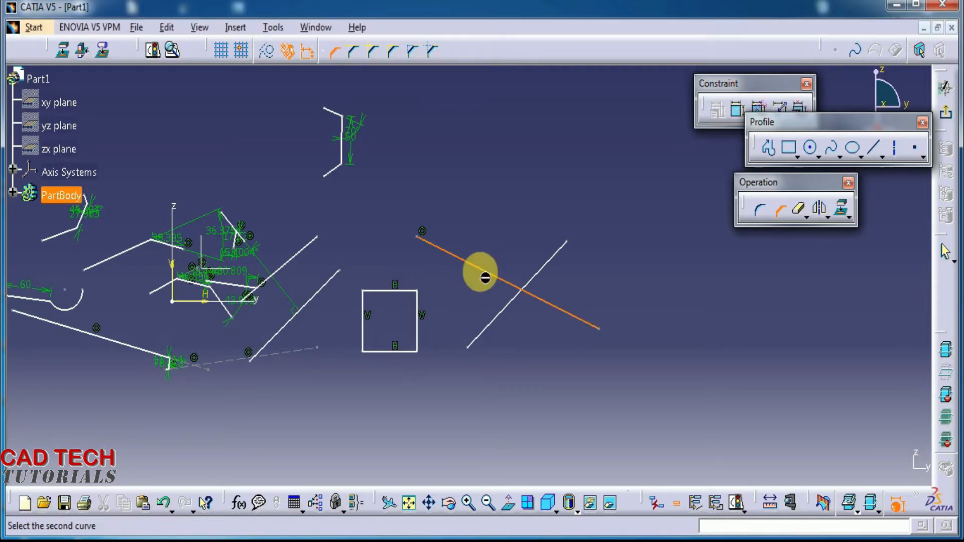
{"action": "left_click", "coordinate": [498, 316]}
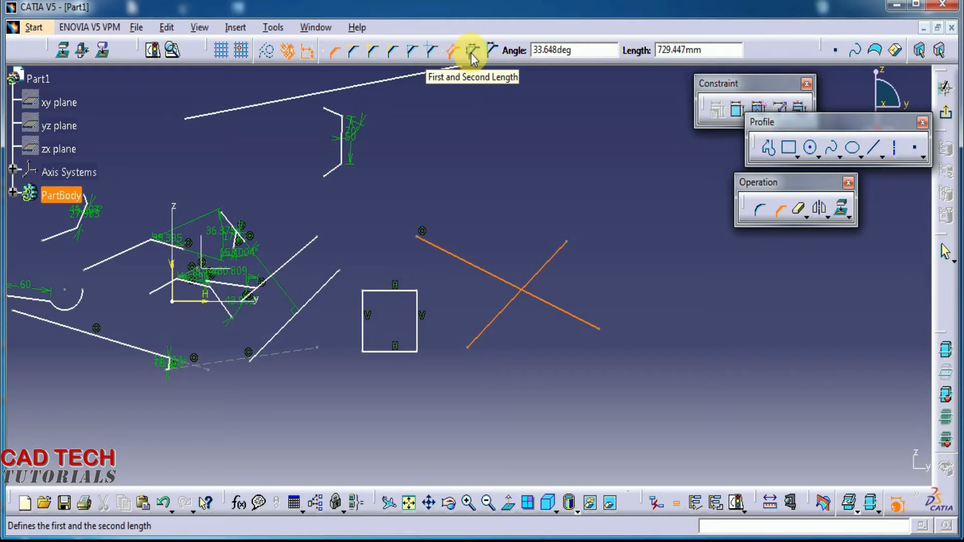
{"action": "left_click", "coordinate": [472, 52]}
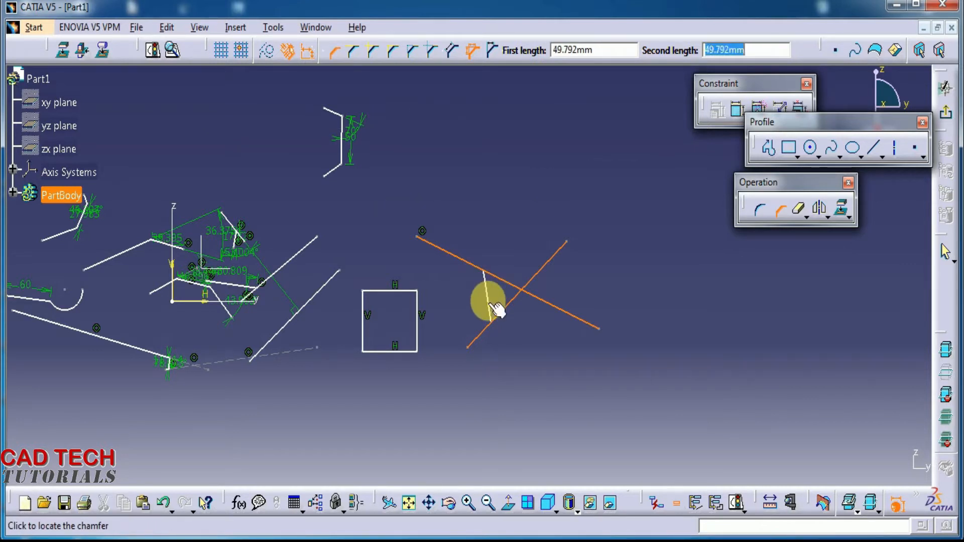
{"action": "key", "text": "Tab"}
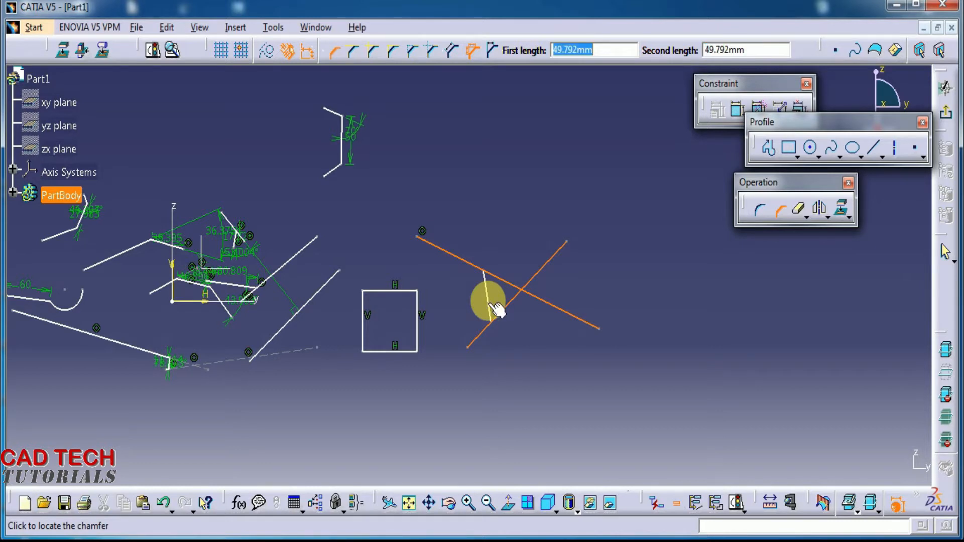
{"action": "type", "text": "80"}
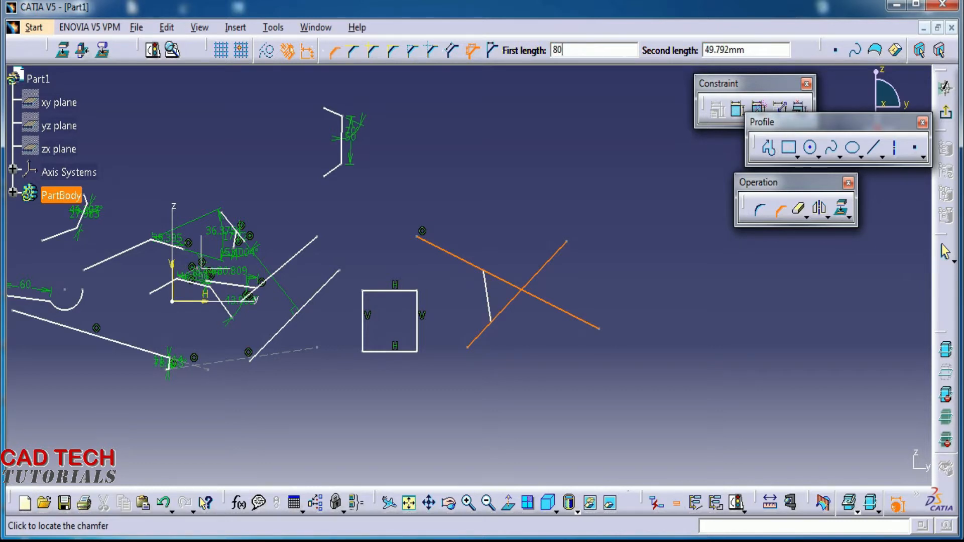
{"action": "left_click", "coordinate": [487, 300]}
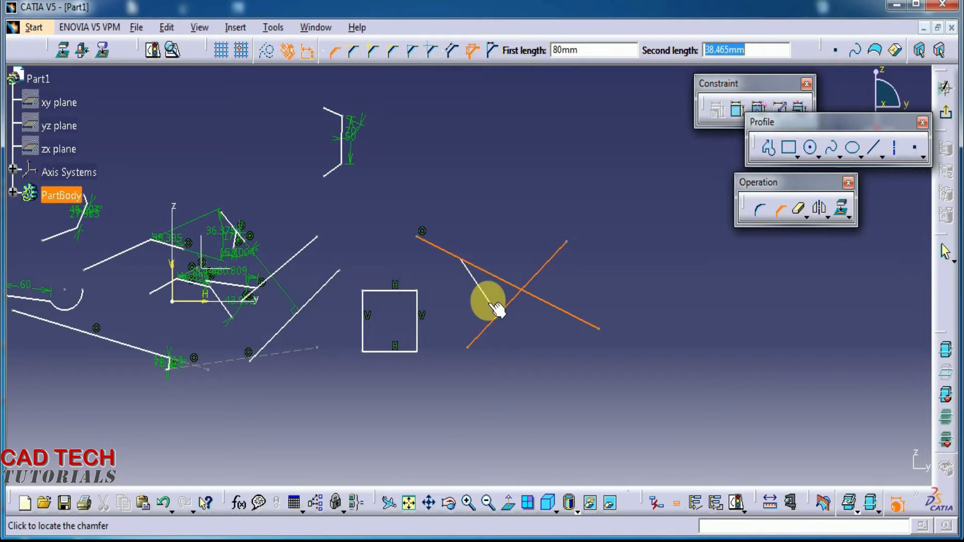
{"action": "type", "text": "20"}
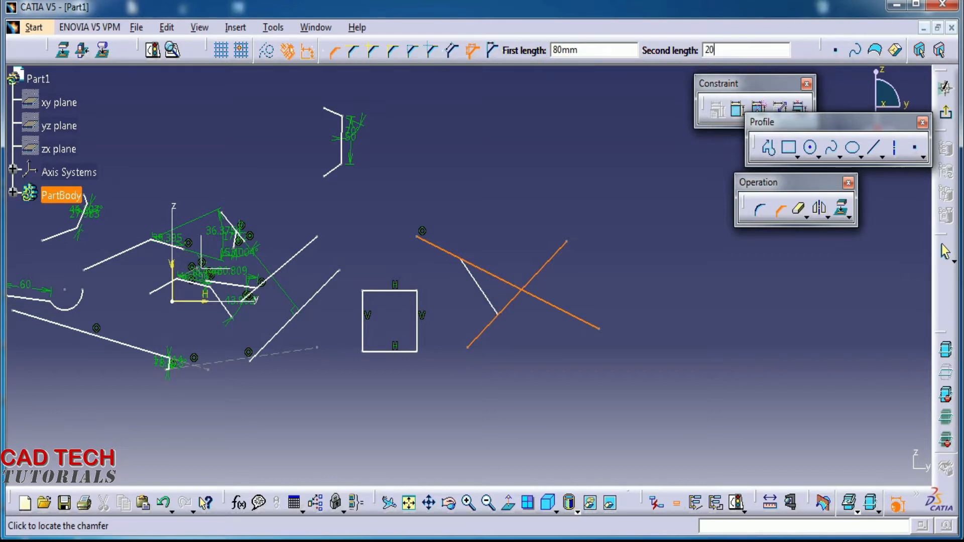
{"action": "left_click", "coordinate": [488, 301]}
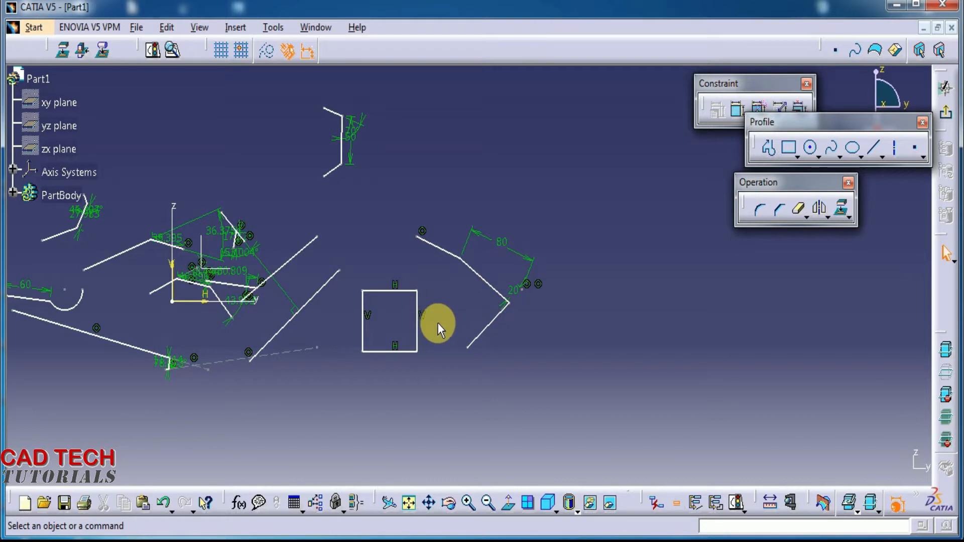
Draw two long crossing lines to the right of the earlier chamfers, the first rising about 344 mm, the second sloping down across it.
{"action": "mouse_move", "coordinate": [476, 314]}
{"action": "middle_mouse_down"}
{"action": "mouse_move", "coordinate": [476, 258]}
{"action": "mouse_move", "coordinate": [443, 267]}
{"action": "middle_mouse_up"}
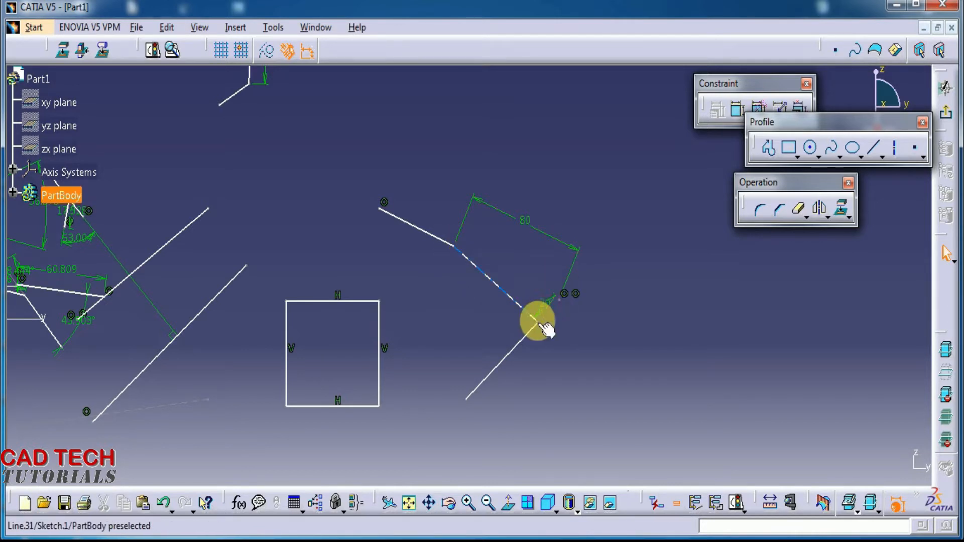
{"action": "middle_click_drag", "start_coordinate": [605, 305], "coordinate": [605, 406]}
{"action": "left_click", "coordinate": [605, 305]}
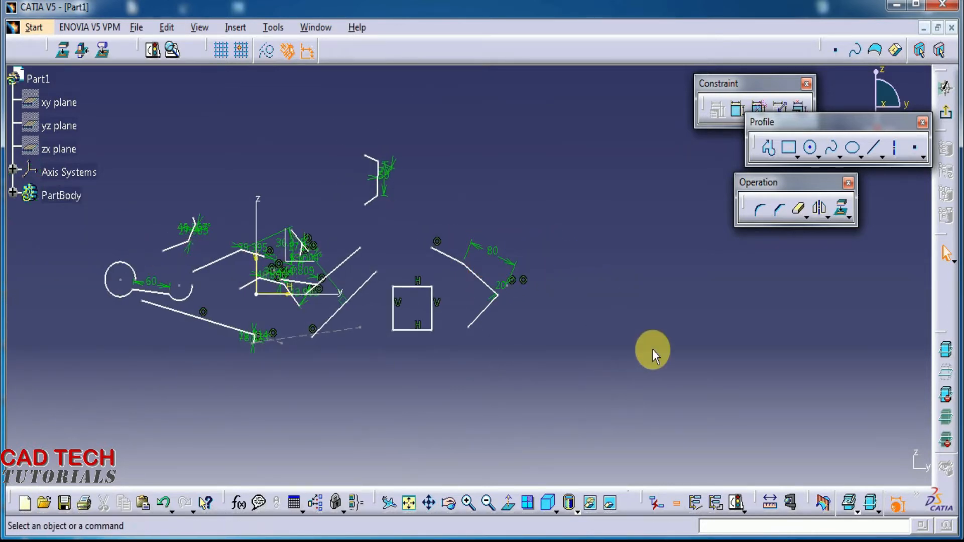
{"action": "middle_click_drag", "start_coordinate": [653, 351], "coordinate": [621, 348]}
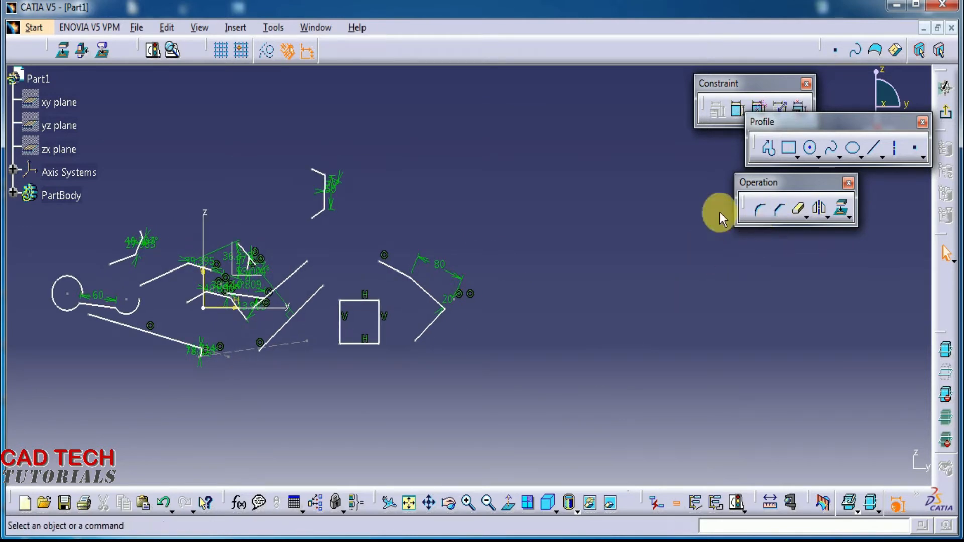
{"action": "left_click", "coordinate": [876, 150]}
{"action": "left_click", "coordinate": [491, 391]}
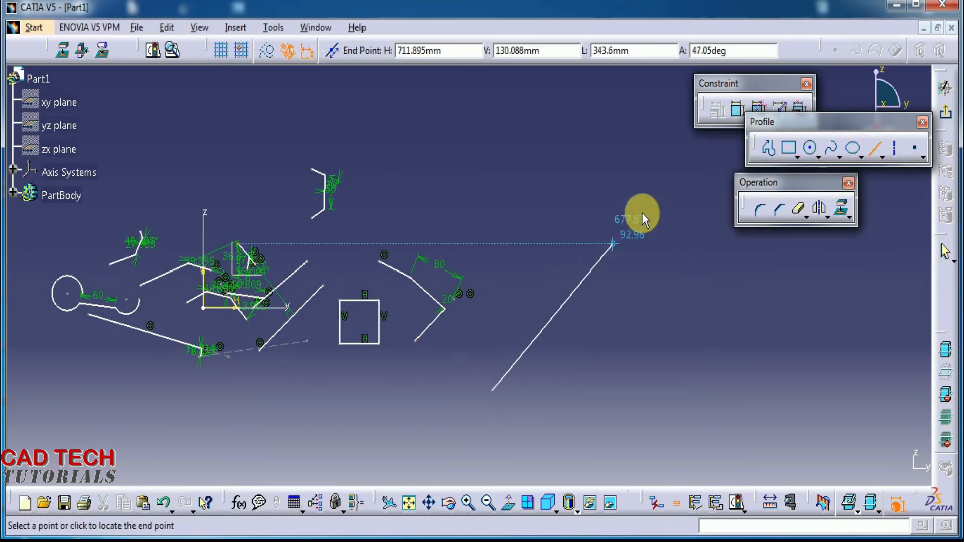
{"action": "left_click", "coordinate": [641, 213]}
{"action": "left_click", "coordinate": [874, 148]}
{"action": "left_click", "coordinate": [533, 213]}
{"action": "left_click", "coordinate": [664, 374]}
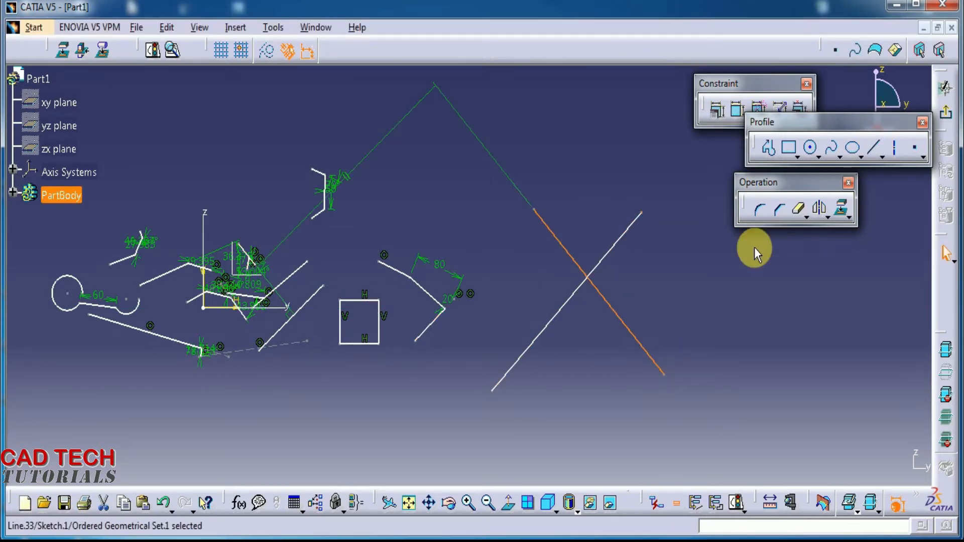
Chamfer the new crossing lines left of their intersection using Angle and First Length, at 55 degrees and 38 mm.
{"action": "left_click", "coordinate": [785, 210]}
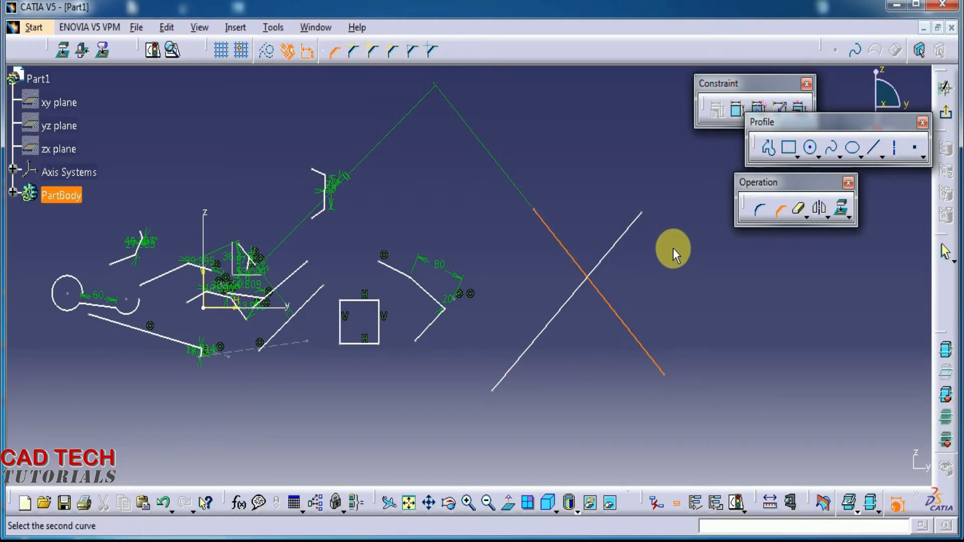
{"action": "key", "text": "Escape"}
{"action": "left_click", "coordinate": [780, 210]}
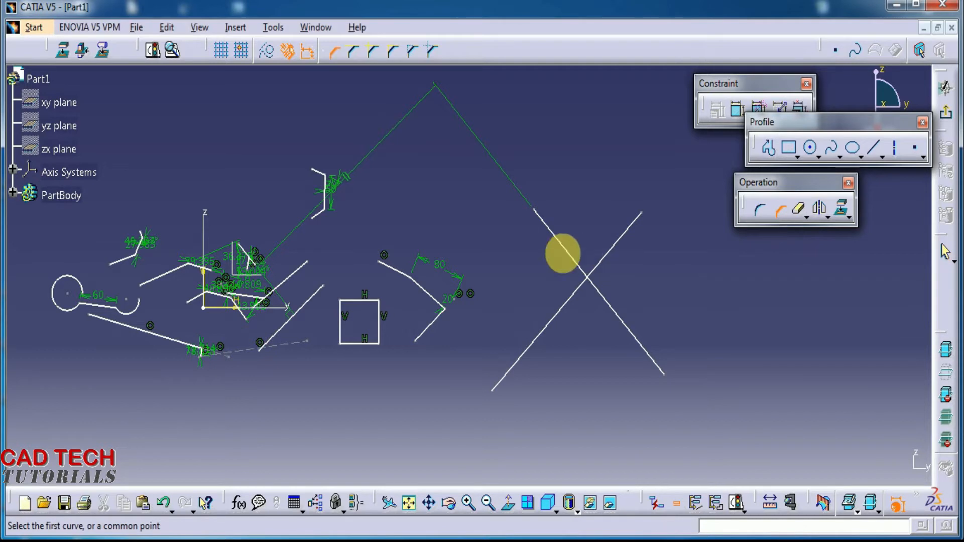
{"action": "left_click", "coordinate": [563, 252]}
{"action": "left_click", "coordinate": [558, 313]}
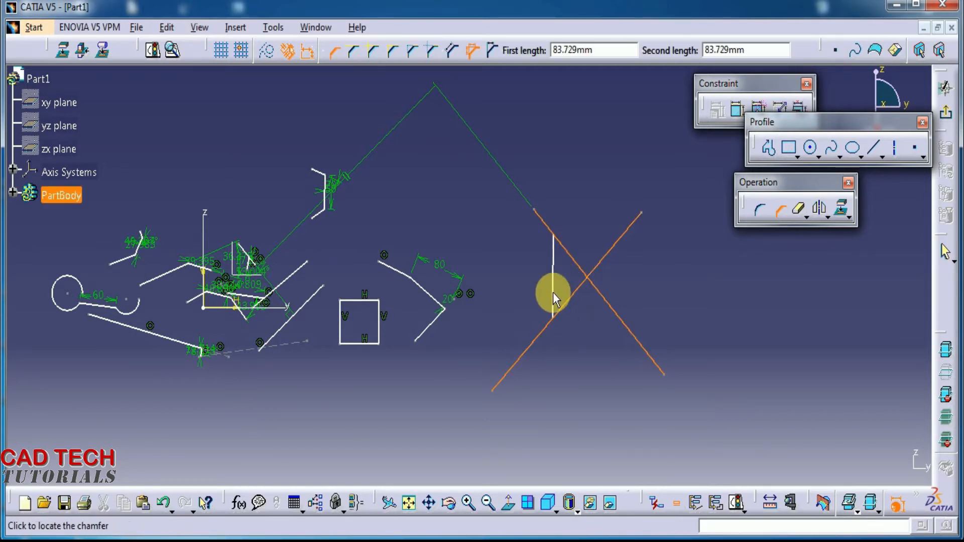
{"action": "left_click", "coordinate": [493, 50]}
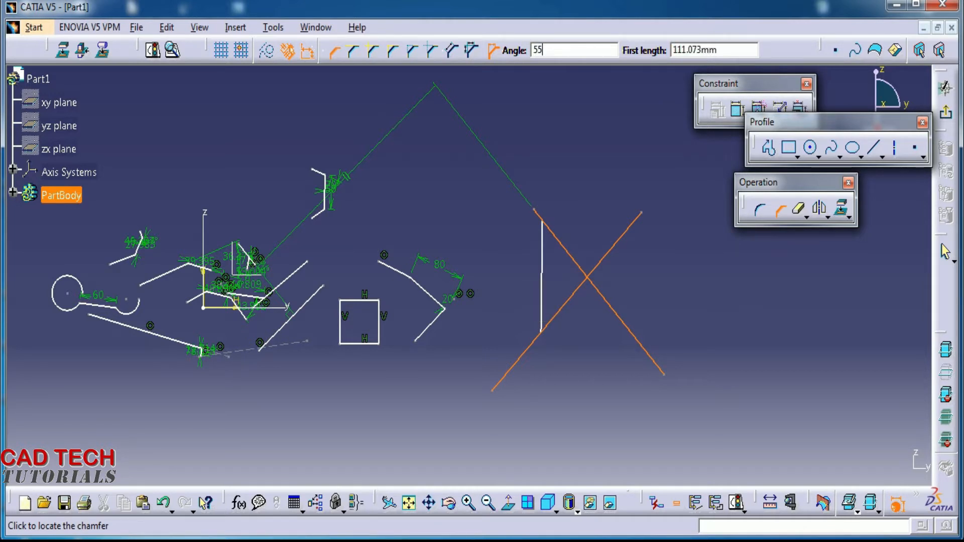
{"action": "left_click", "coordinate": [543, 307]}
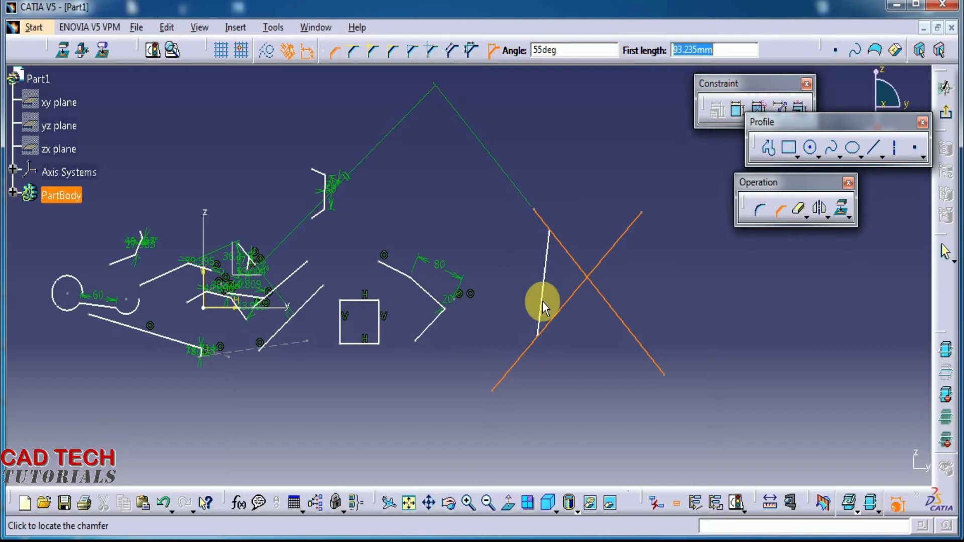
{"action": "type", "text": "38"}
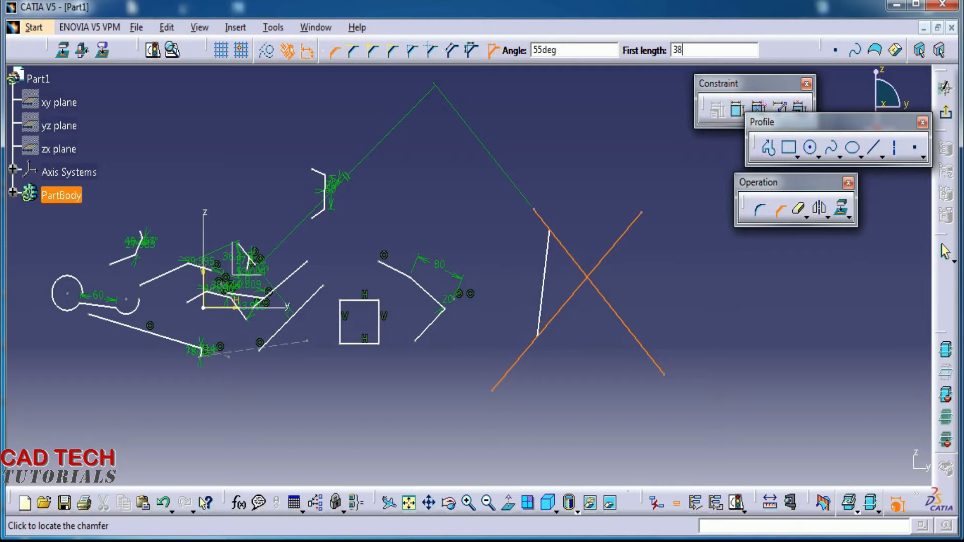
{"action": "left_click", "coordinate": [544, 303]}
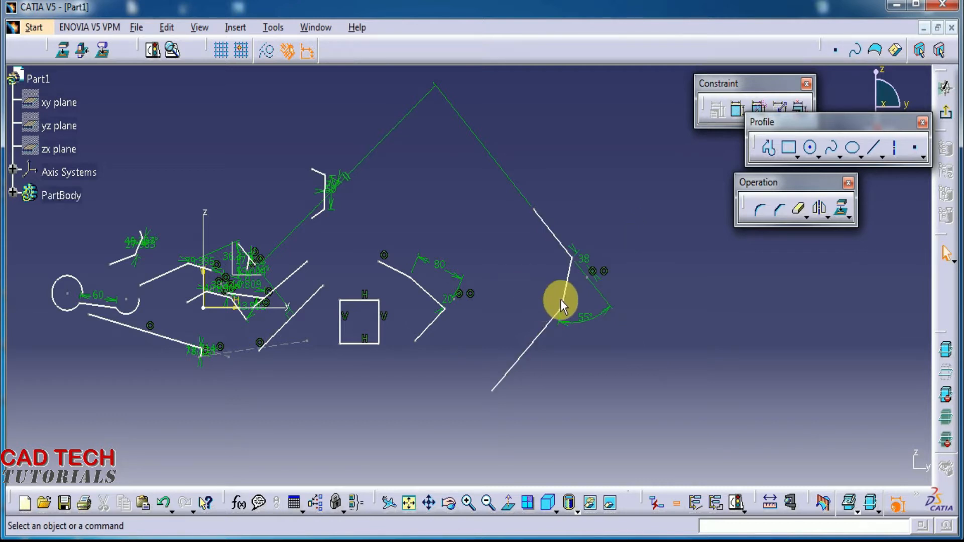
Chamfer the rectangle's upper-left corner using First and Second Length, with 50 mm along the top edge and 20 mm down the left edge.
{"action": "mouse_move", "coordinate": [572, 308]}
{"action": "middle_mouse_down"}
{"action": "mouse_move", "coordinate": [568, 276]}
{"action": "mouse_move", "coordinate": [585, 241]}
{"action": "middle_mouse_up"}
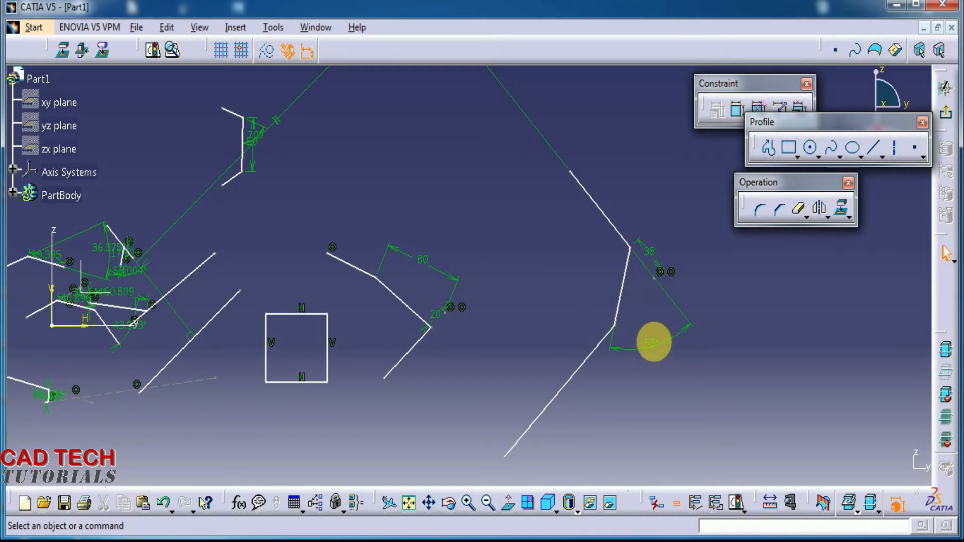
{"action": "mouse_move", "coordinate": [646, 284]}
{"action": "middle_mouse_down"}
{"action": "mouse_move", "coordinate": [641, 273]}
{"action": "mouse_move", "coordinate": [641, 299]}
{"action": "mouse_move", "coordinate": [645, 271]}
{"action": "mouse_move", "coordinate": [553, 284]}
{"action": "mouse_move", "coordinate": [523, 276]}
{"action": "middle_mouse_up"}
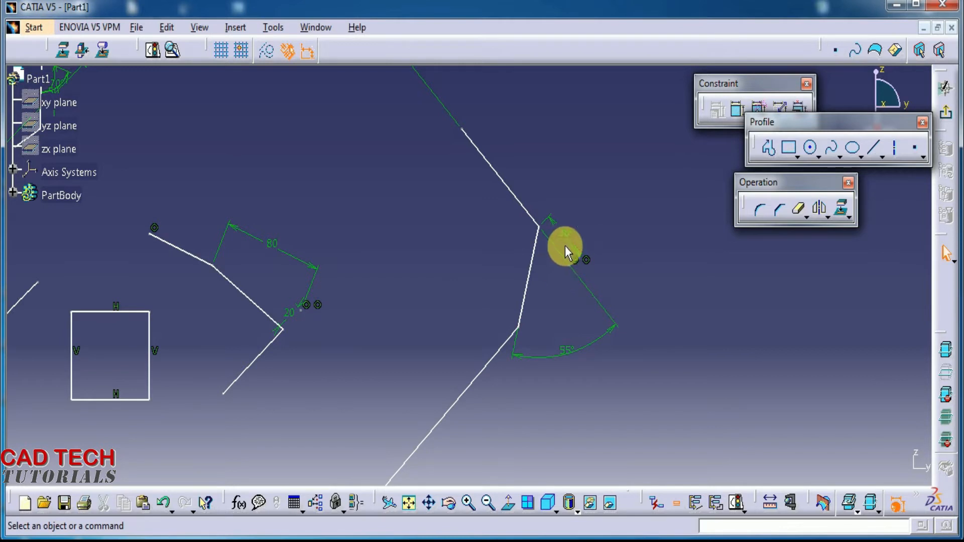
{"action": "mouse_move", "coordinate": [630, 231]}
{"action": "middle_mouse_down"}
{"action": "mouse_move", "coordinate": [648, 351]}
{"action": "mouse_move", "coordinate": [564, 362]}
{"action": "mouse_move", "coordinate": [585, 368]}
{"action": "middle_mouse_up"}
{"action": "left_click", "coordinate": [767, 212]}
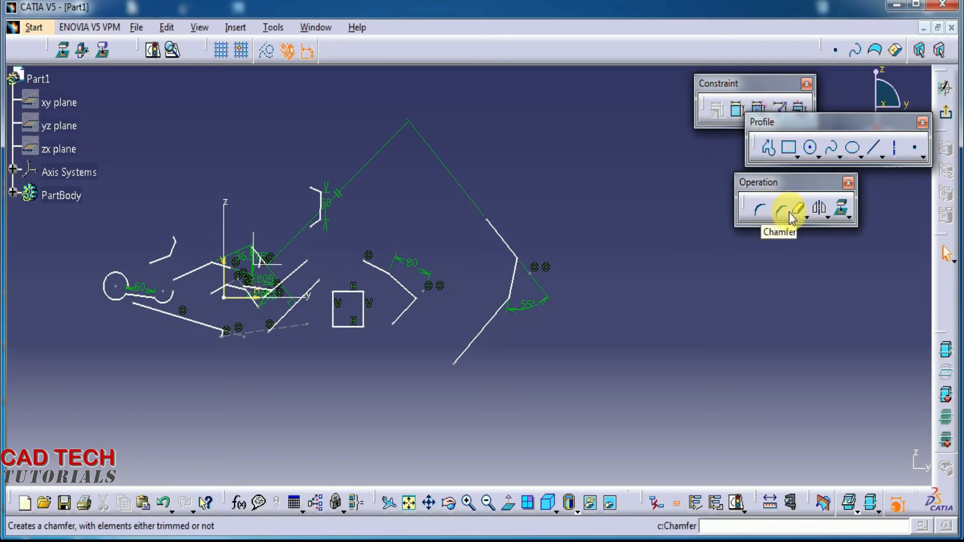
{"action": "left_click", "coordinate": [784, 212]}
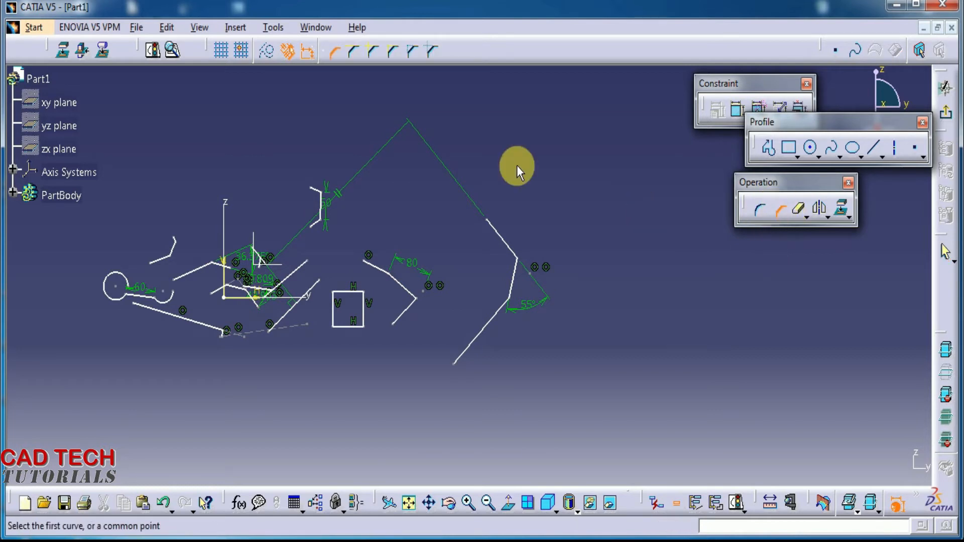
{"action": "middle_click_drag", "start_coordinate": [583, 234], "coordinate": [647, 259]}
{"action": "mouse_move", "coordinate": [479, 381]}
{"action": "middle_mouse_down"}
{"action": "mouse_move", "coordinate": [485, 340]}
{"action": "mouse_move", "coordinate": [387, 387]}
{"action": "mouse_move", "coordinate": [606, 273]}
{"action": "mouse_move", "coordinate": [563, 312]}
{"action": "mouse_move", "coordinate": [585, 312]}
{"action": "mouse_move", "coordinate": [581, 271]}
{"action": "middle_mouse_up"}
{"action": "left_click", "coordinate": [480, 382]}
{"action": "left_click", "coordinate": [586, 312]}
{"action": "mouse_move", "coordinate": [730, 217]}
{"action": "middle_mouse_down"}
{"action": "mouse_move", "coordinate": [721, 229]}
{"action": "mouse_move", "coordinate": [599, 252]}
{"action": "middle_mouse_up"}
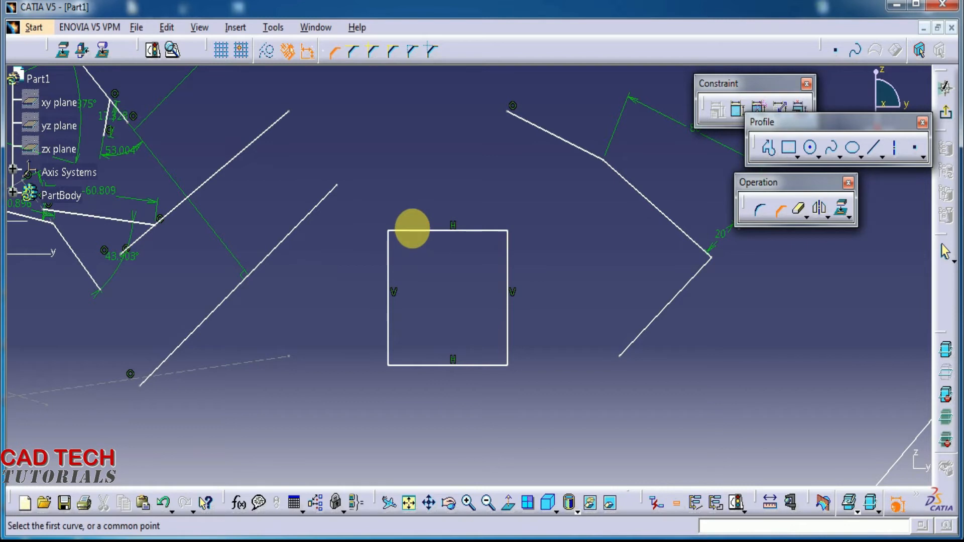
{"action": "left_click", "coordinate": [412, 230]}
{"action": "left_click", "coordinate": [389, 271]}
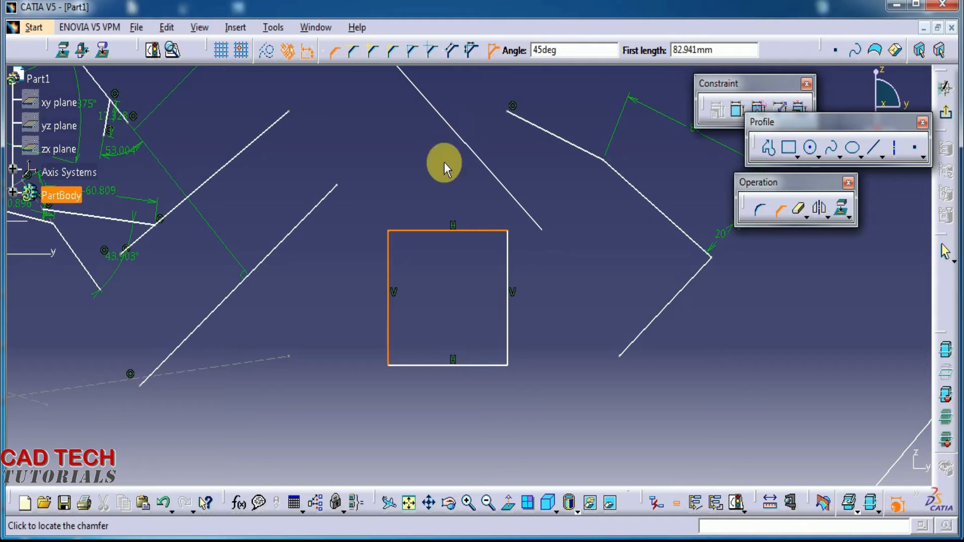
{"action": "left_click", "coordinate": [473, 52]}
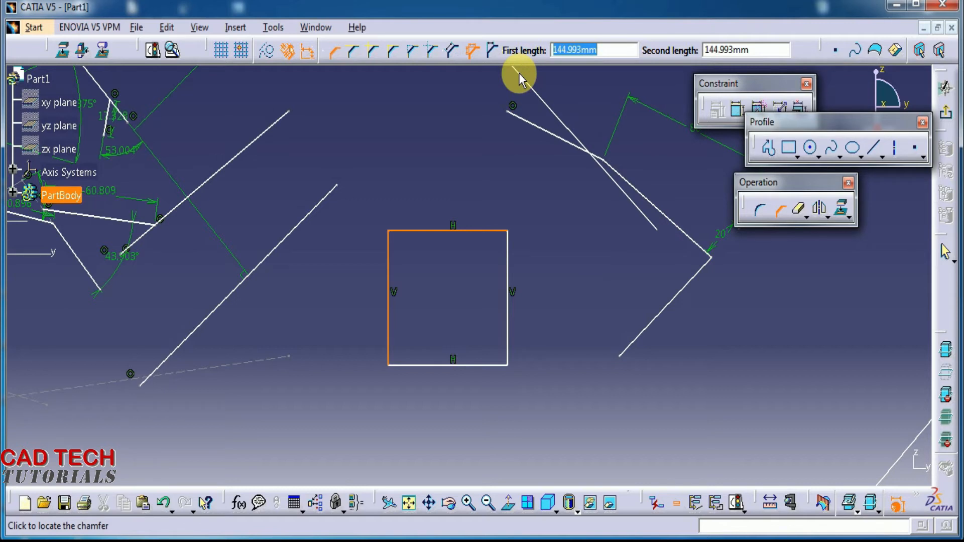
{"action": "type", "text": "50"}
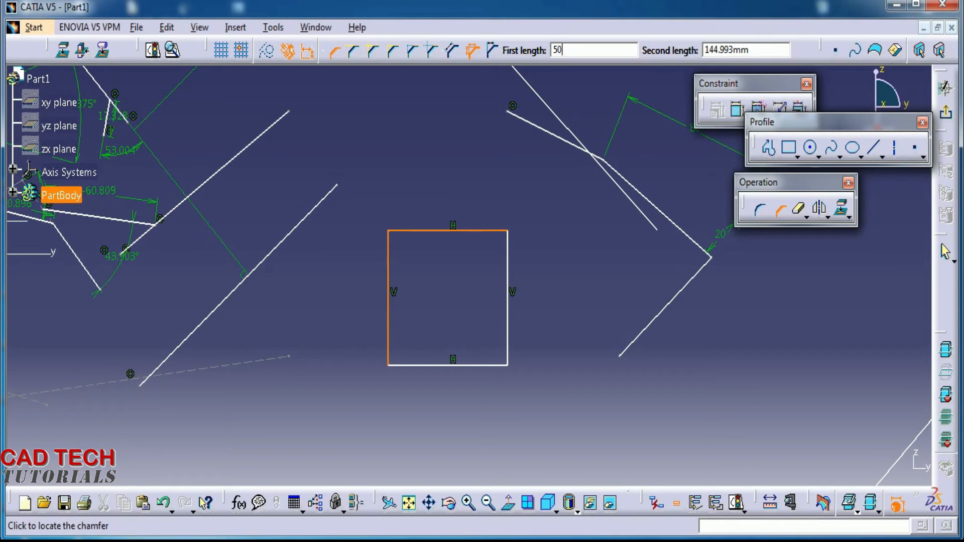
{"action": "key", "text": "Tab"}
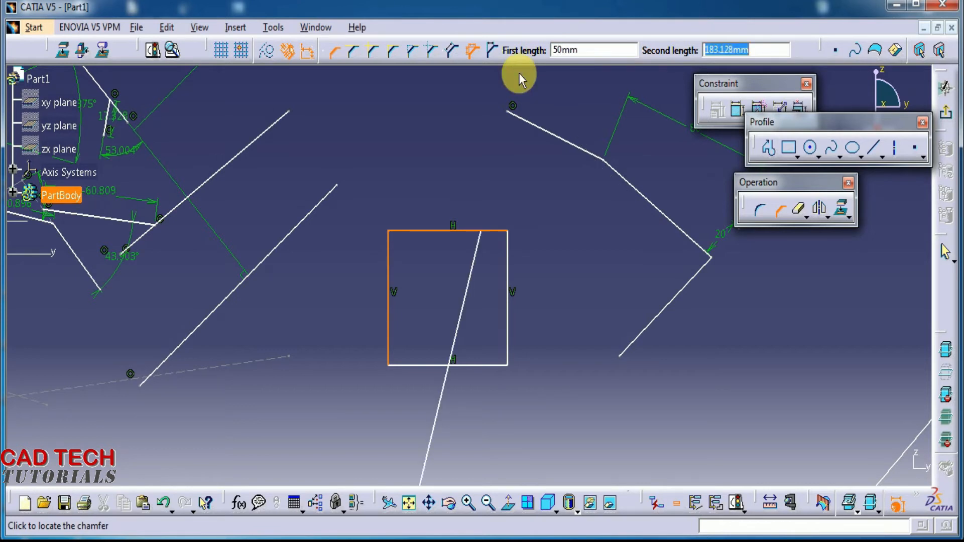
{"action": "type", "text": "20"}
{"action": "key", "text": "Return"}
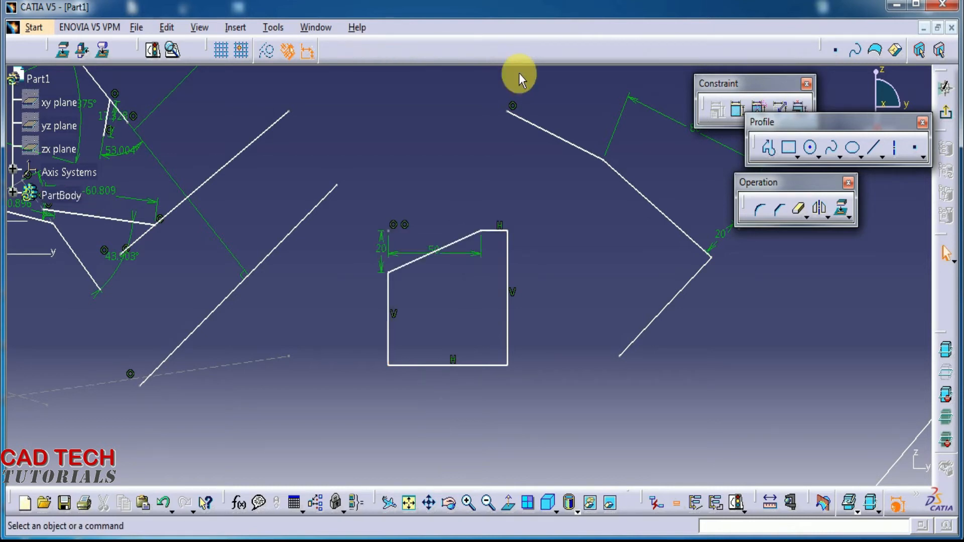
Chamfer the rectangle's lower-left corner using Angle and Length, at 15 degrees and 43 mm long.
{"action": "middle_click_drag", "start_coordinate": [439, 247], "coordinate": [434, 196]}
{"action": "mouse_move", "coordinate": [434, 261]}
{"action": "middle_mouse_down"}
{"action": "mouse_move", "coordinate": [377, 300]}
{"action": "mouse_move", "coordinate": [397, 281]}
{"action": "middle_mouse_up"}
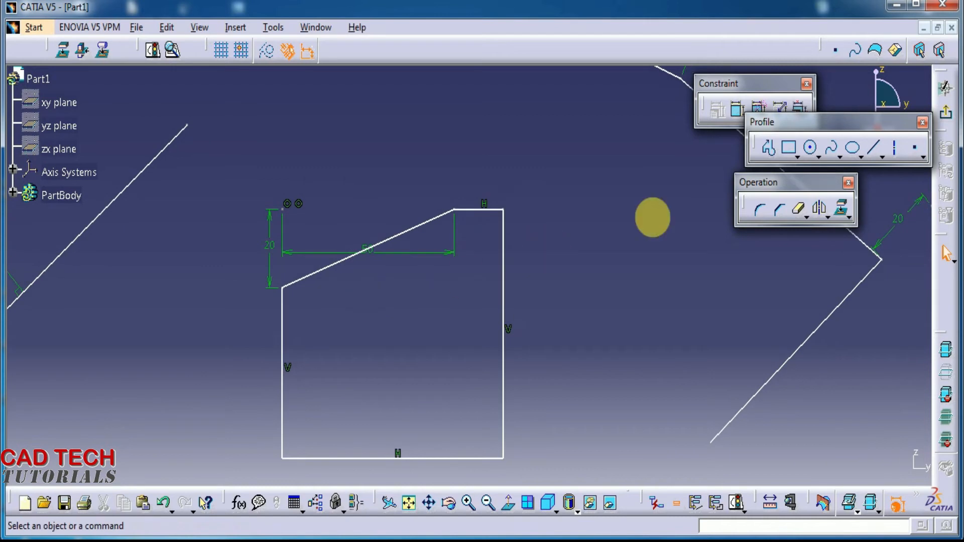
{"action": "left_click", "coordinate": [779, 211]}
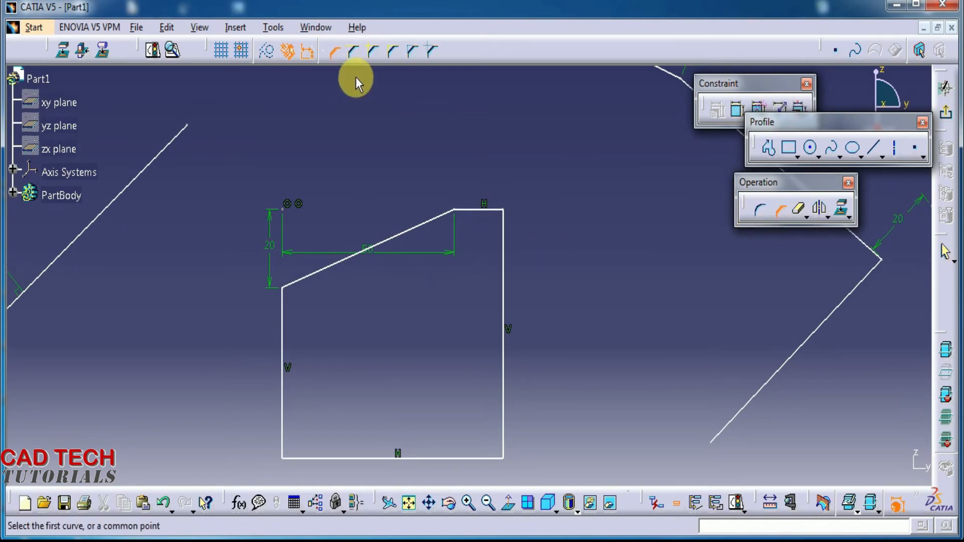
{"action": "left_click", "coordinate": [283, 402]}
{"action": "left_click", "coordinate": [315, 457]}
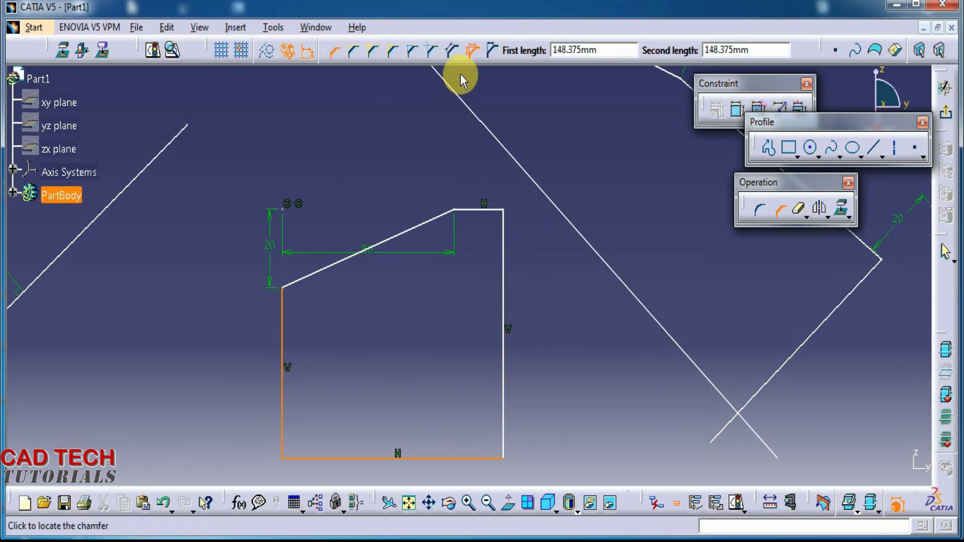
{"action": "left_click", "coordinate": [451, 52]}
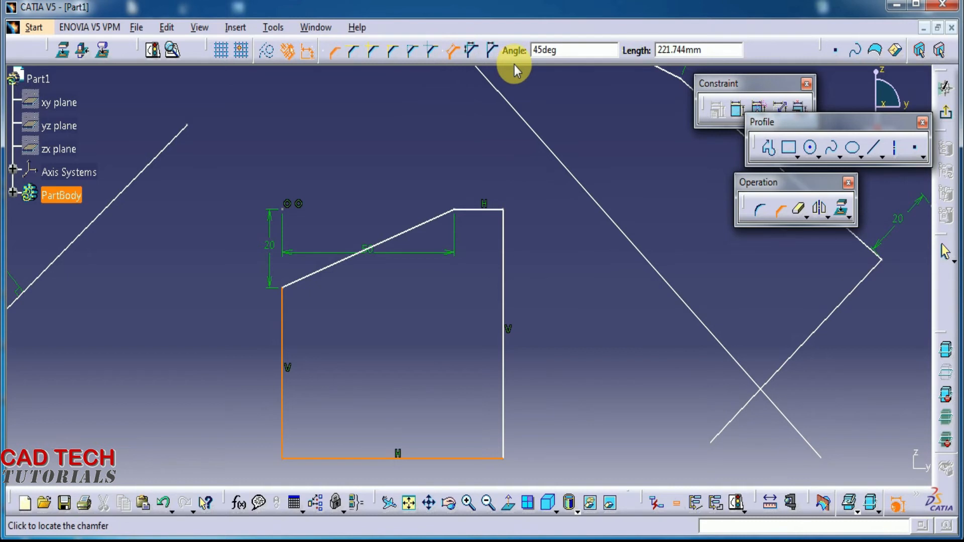
{"action": "middle_click_drag", "start_coordinate": [376, 363], "coordinate": [355, 293]}
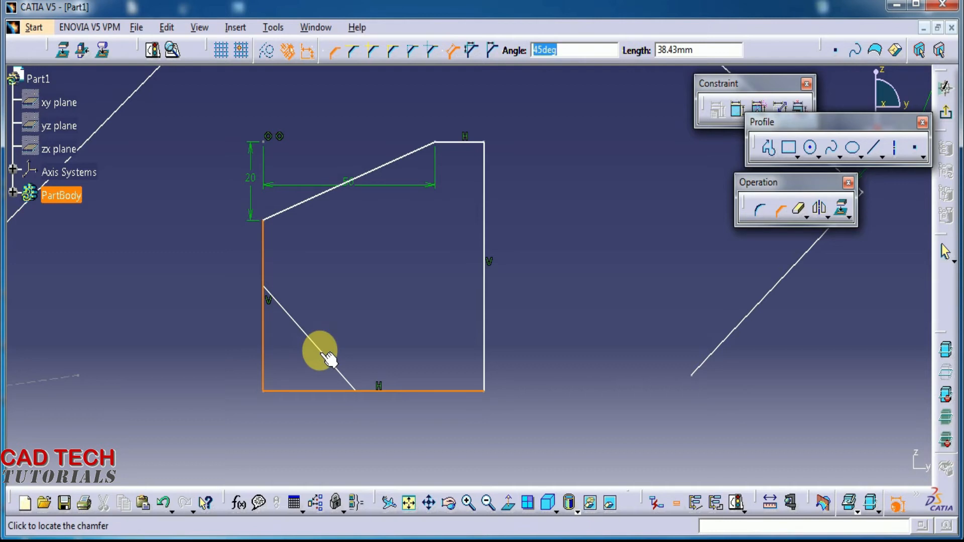
{"action": "type", "text": "1"}
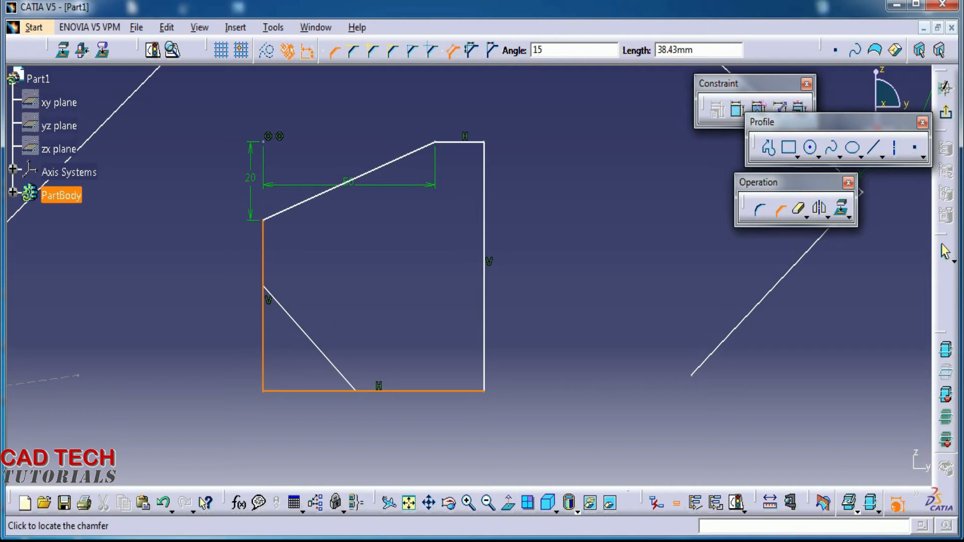
{"action": "type", "text": "5"}
{"action": "key", "text": "Tab"}
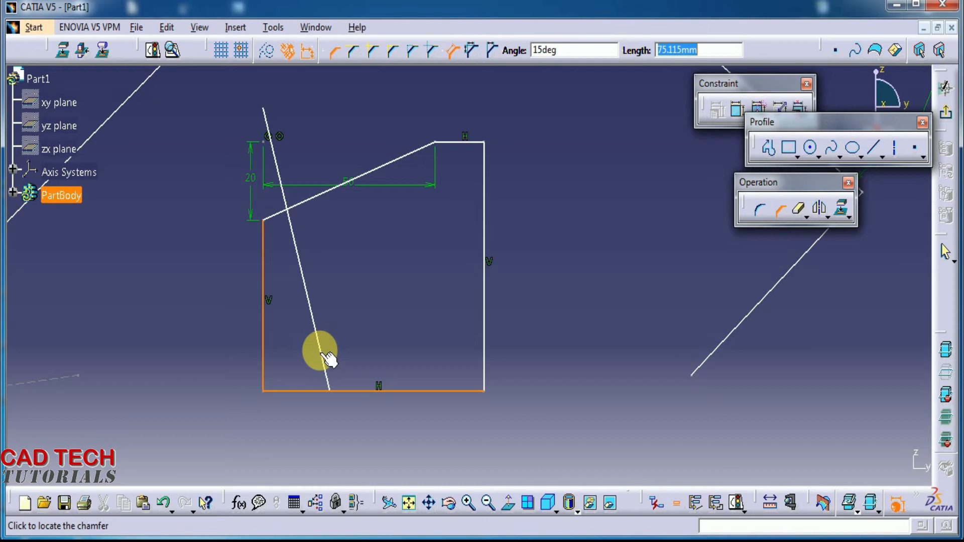
{"action": "type", "text": "43"}
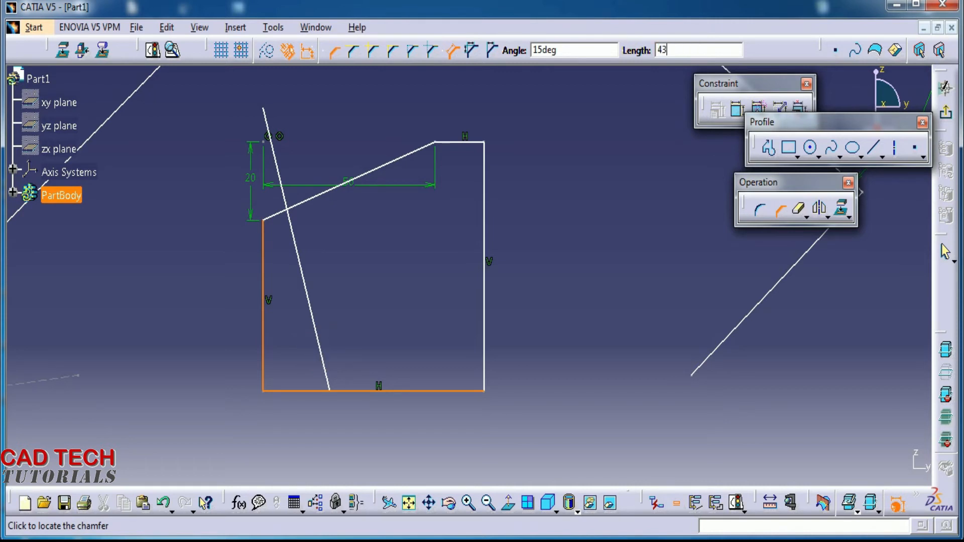
{"action": "left_click", "coordinate": [320, 352]}
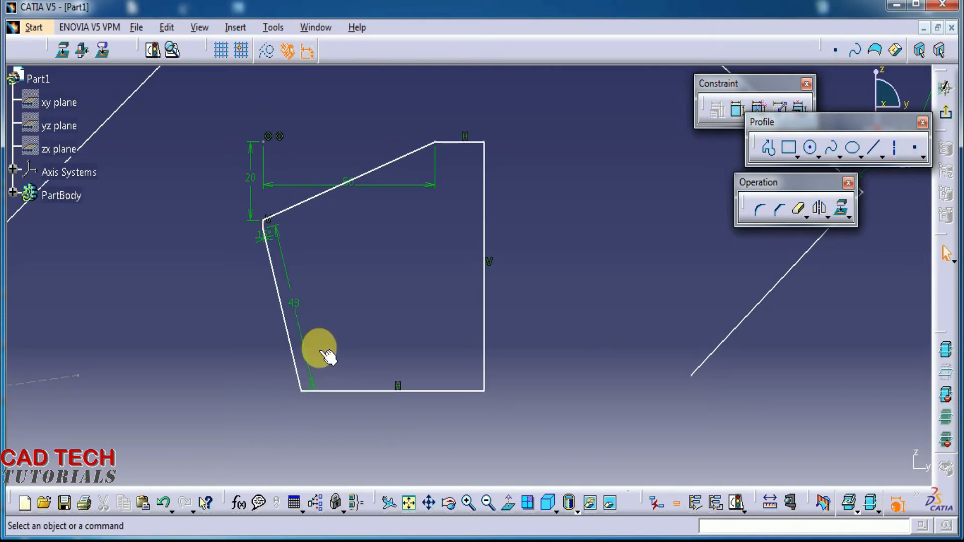
Move the 15-degree angle dimension further down along the lower-left chamfer so it is readable.
{"action": "mouse_move", "coordinate": [314, 323]}
{"action": "middle_mouse_down"}
{"action": "mouse_move", "coordinate": [297, 239]}
{"action": "mouse_move", "coordinate": [410, 290]}
{"action": "middle_mouse_up"}
{"action": "middle_click_drag", "start_coordinate": [248, 238], "coordinate": [241, 177]}
{"action": "middle_click_drag", "start_coordinate": [308, 281], "coordinate": [541, 359]}
{"action": "middle_click_drag", "start_coordinate": [329, 312], "coordinate": [329, 282]}
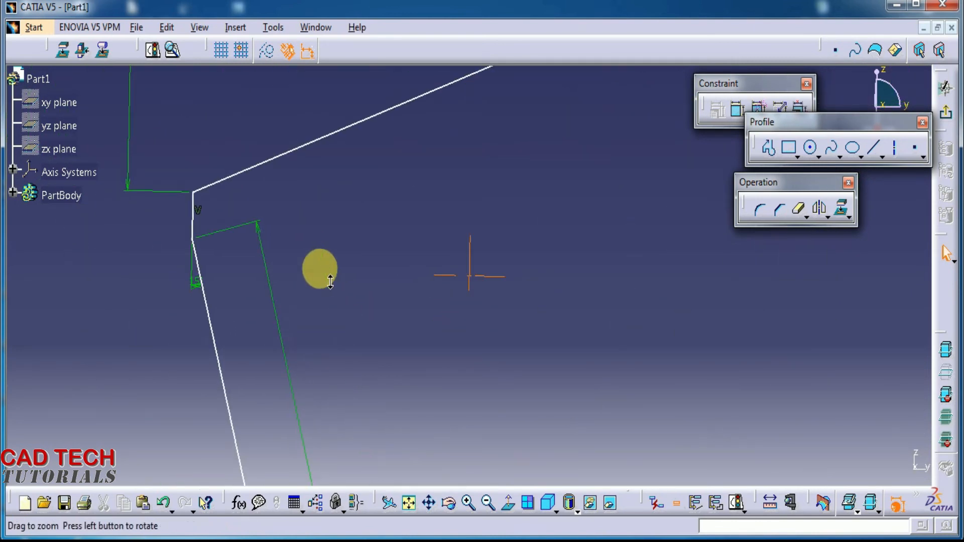
{"action": "left_click", "coordinate": [194, 285]}
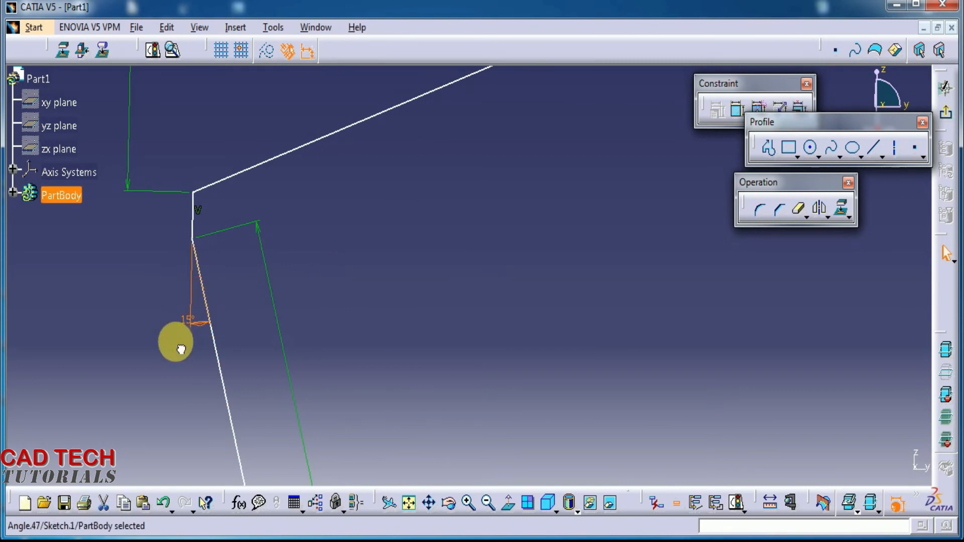
Chamfer the rectangle's lower-right corner using Angle and First Length, at 45 degrees with 45 mm along the bottom edge.
{"action": "mouse_move", "coordinate": [381, 226]}
{"action": "middle_mouse_down"}
{"action": "mouse_move", "coordinate": [405, 323]}
{"action": "mouse_move", "coordinate": [409, 424]}
{"action": "middle_mouse_up"}
{"action": "middle_click_drag", "start_coordinate": [483, 326], "coordinate": [407, 334]}
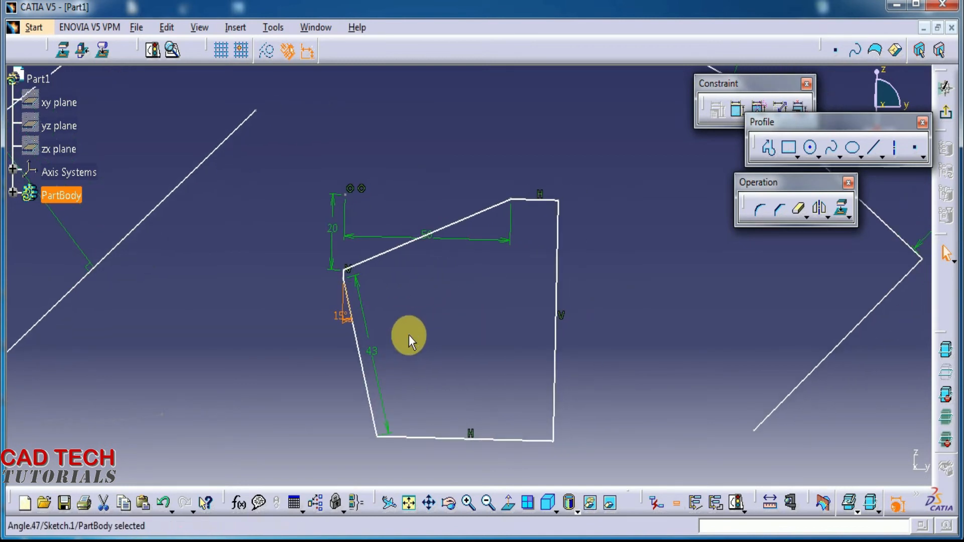
{"action": "left_click", "coordinate": [781, 209]}
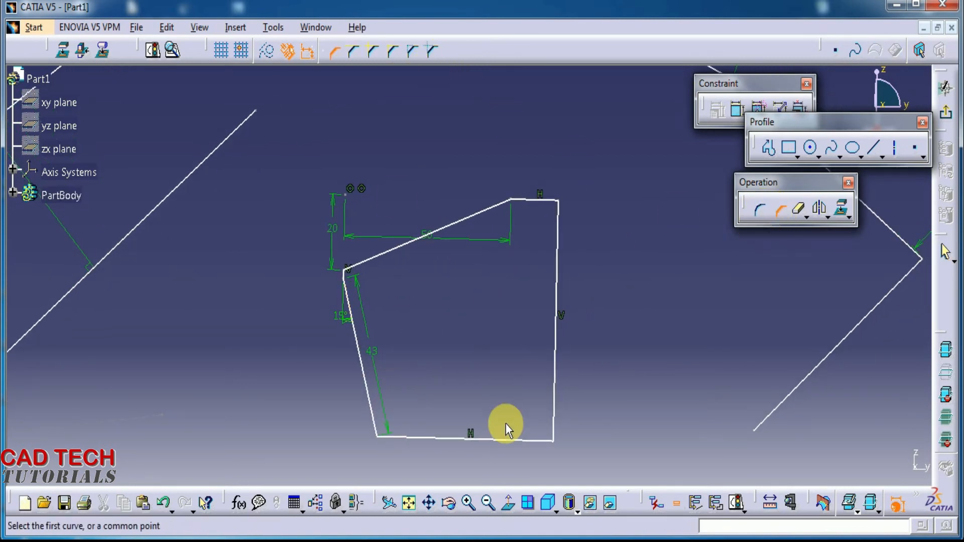
{"action": "left_click", "coordinate": [513, 439]}
{"action": "left_click", "coordinate": [556, 383]}
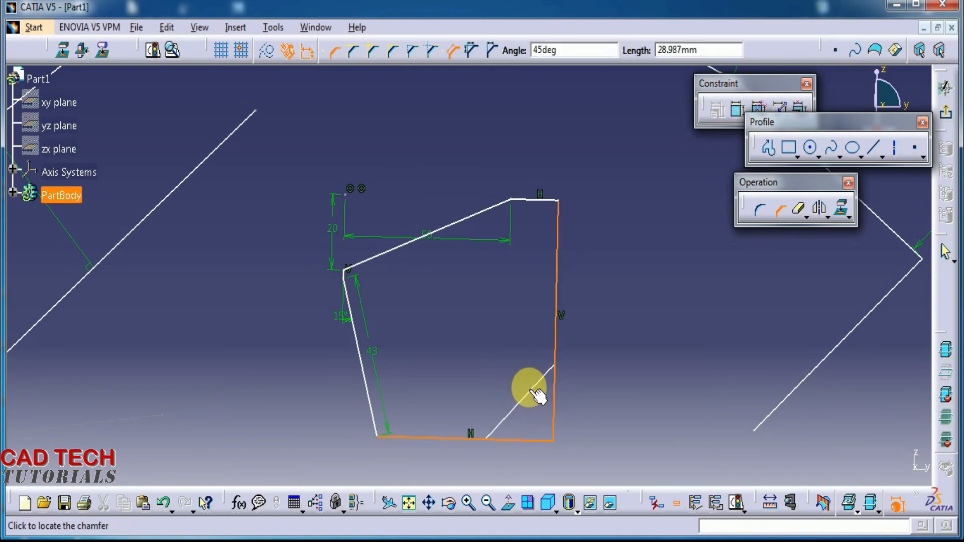
{"action": "left_click", "coordinate": [495, 53]}
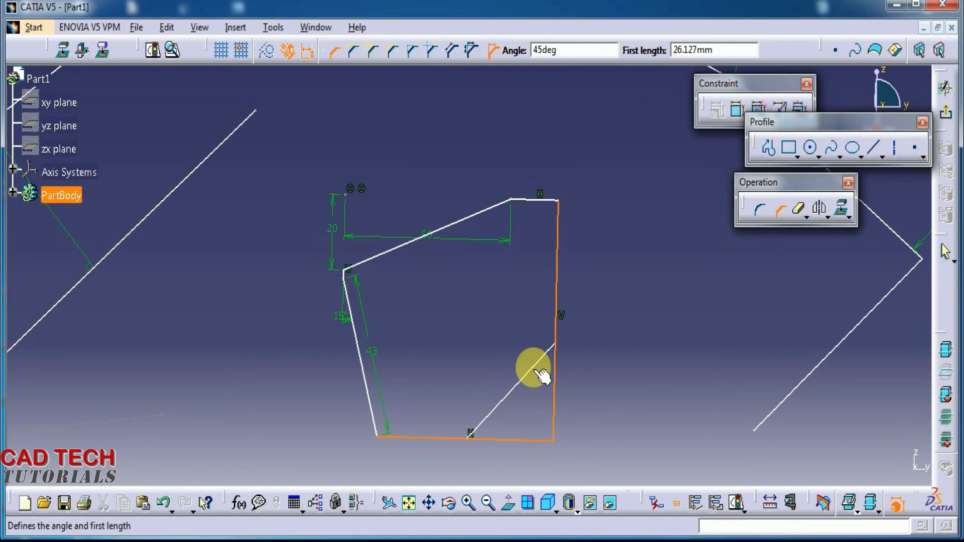
{"action": "key", "text": "Tab"}
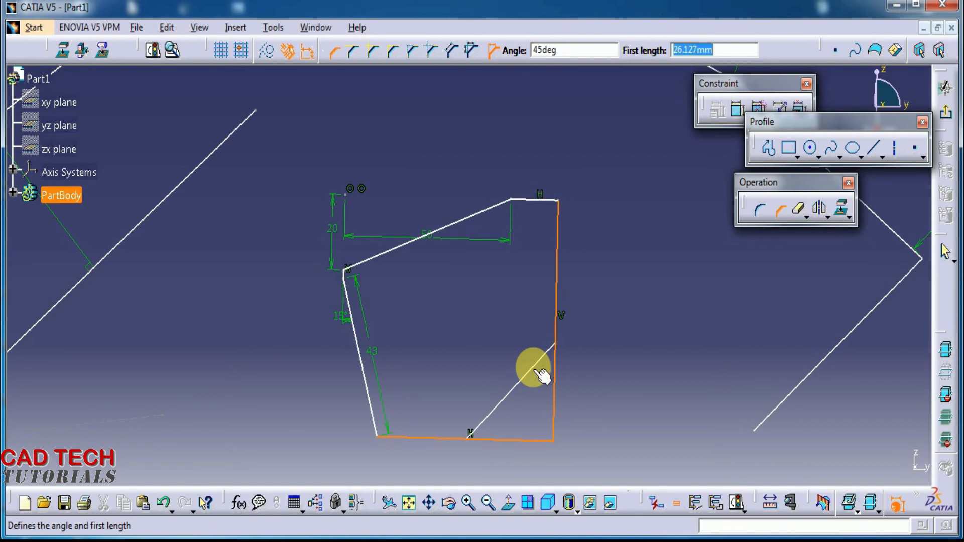
{"action": "type", "text": "45"}
{"action": "key", "text": "Return"}
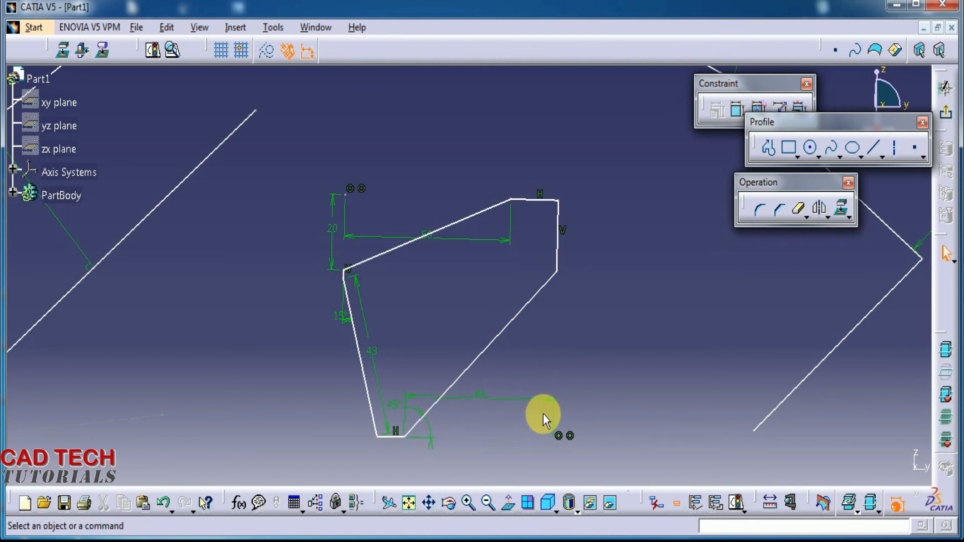
Start the Chamfer command again with the whole sketch in view.
{"action": "middle_click_drag", "start_coordinate": [668, 261], "coordinate": [672, 477]}
{"action": "middle_click_drag", "start_coordinate": [581, 255], "coordinate": [617, 329]}
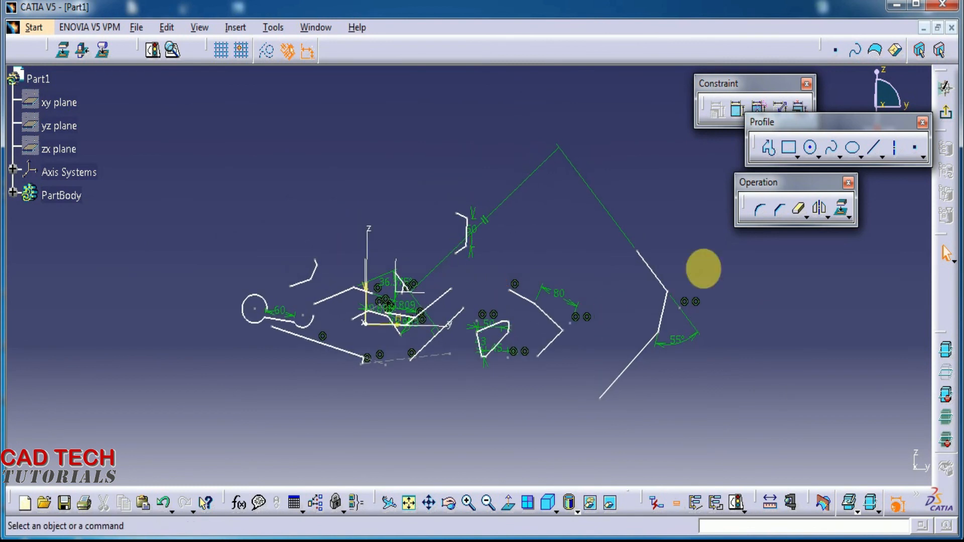
{"action": "left_click", "coordinate": [775, 209]}
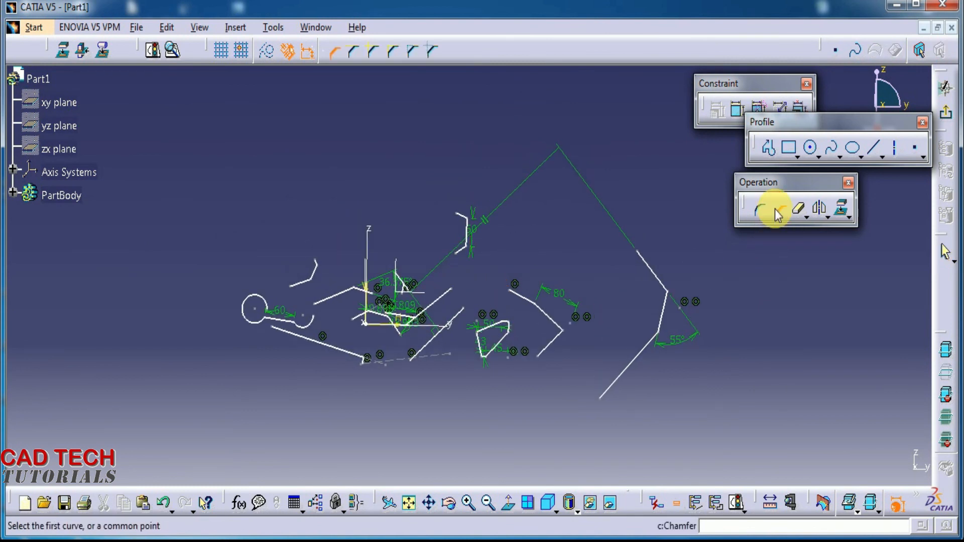